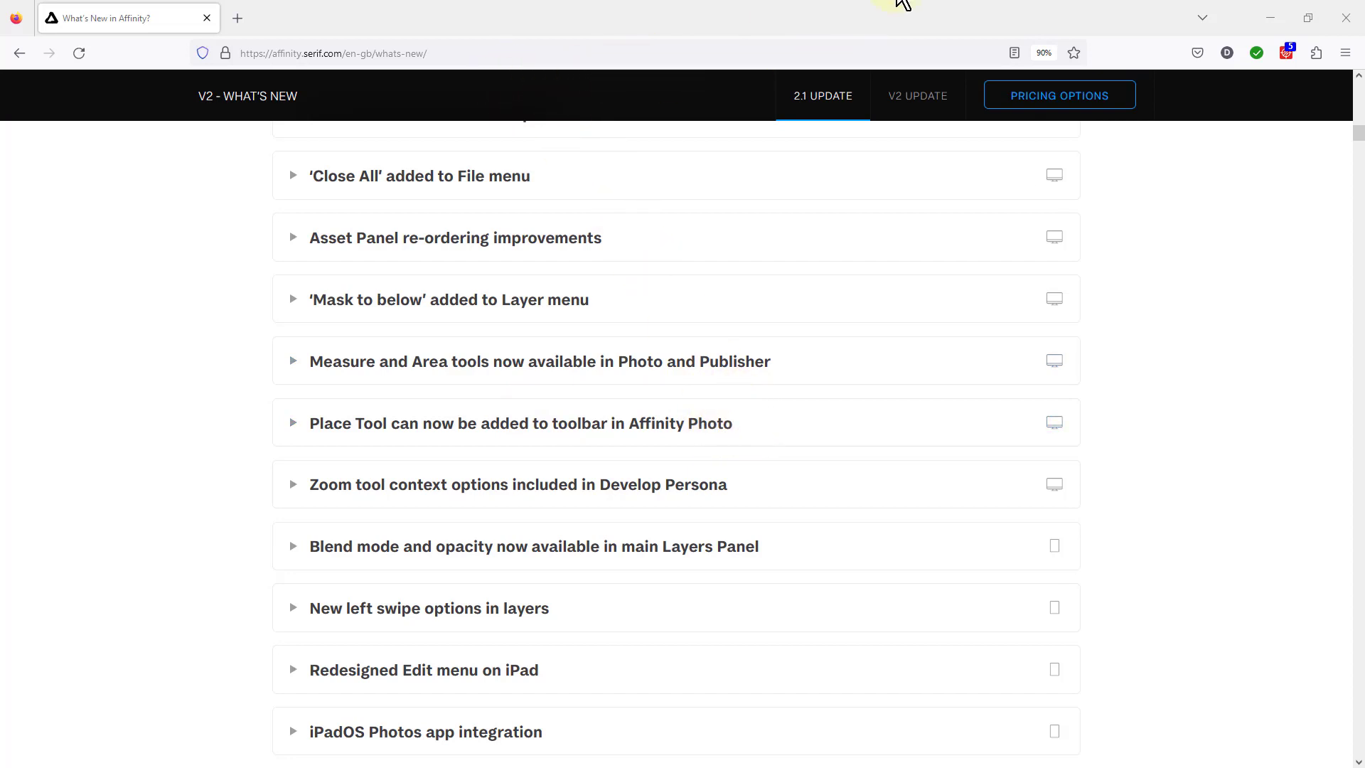
# Step: Add the Place, Measure and Area tools to the left toolbar via View > Customise Tools
pyautogui.hotkey('alt', 'Tab')
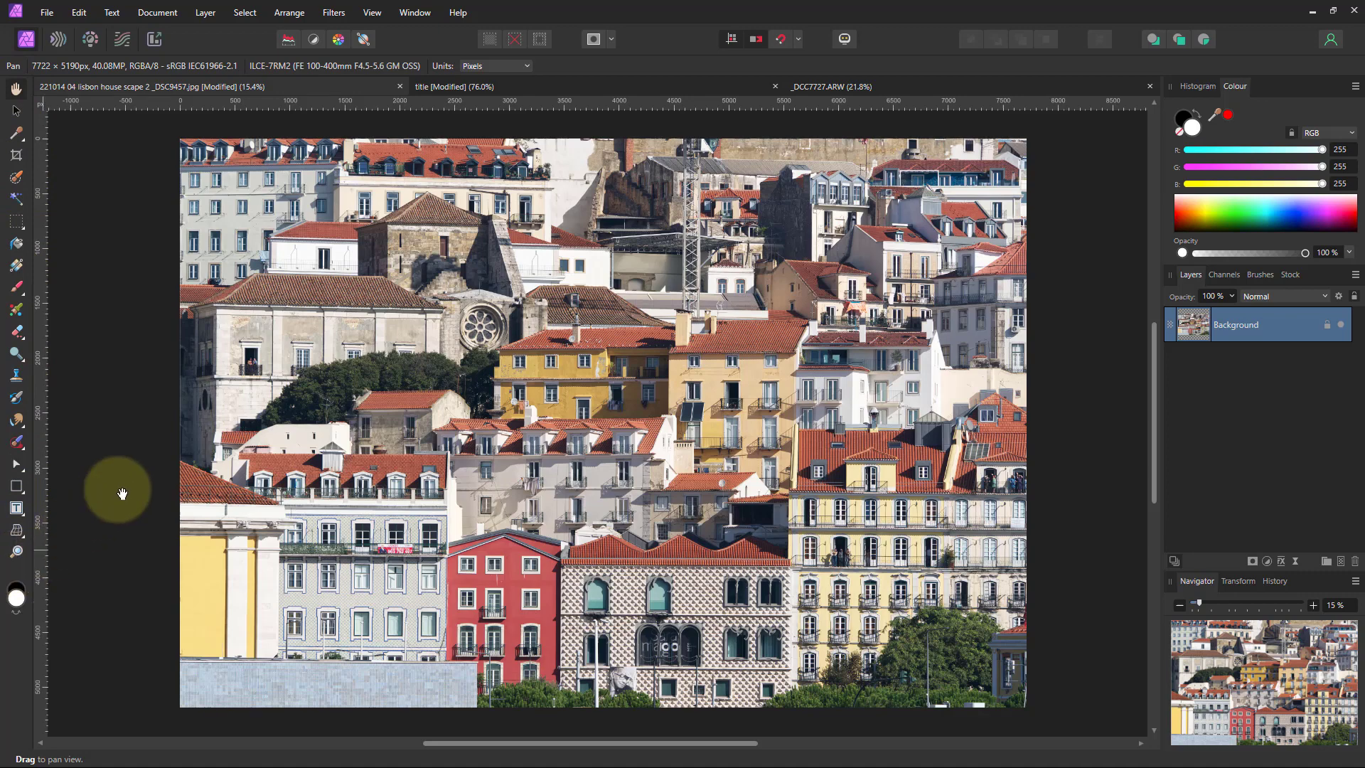
pyautogui.click(372, 13)
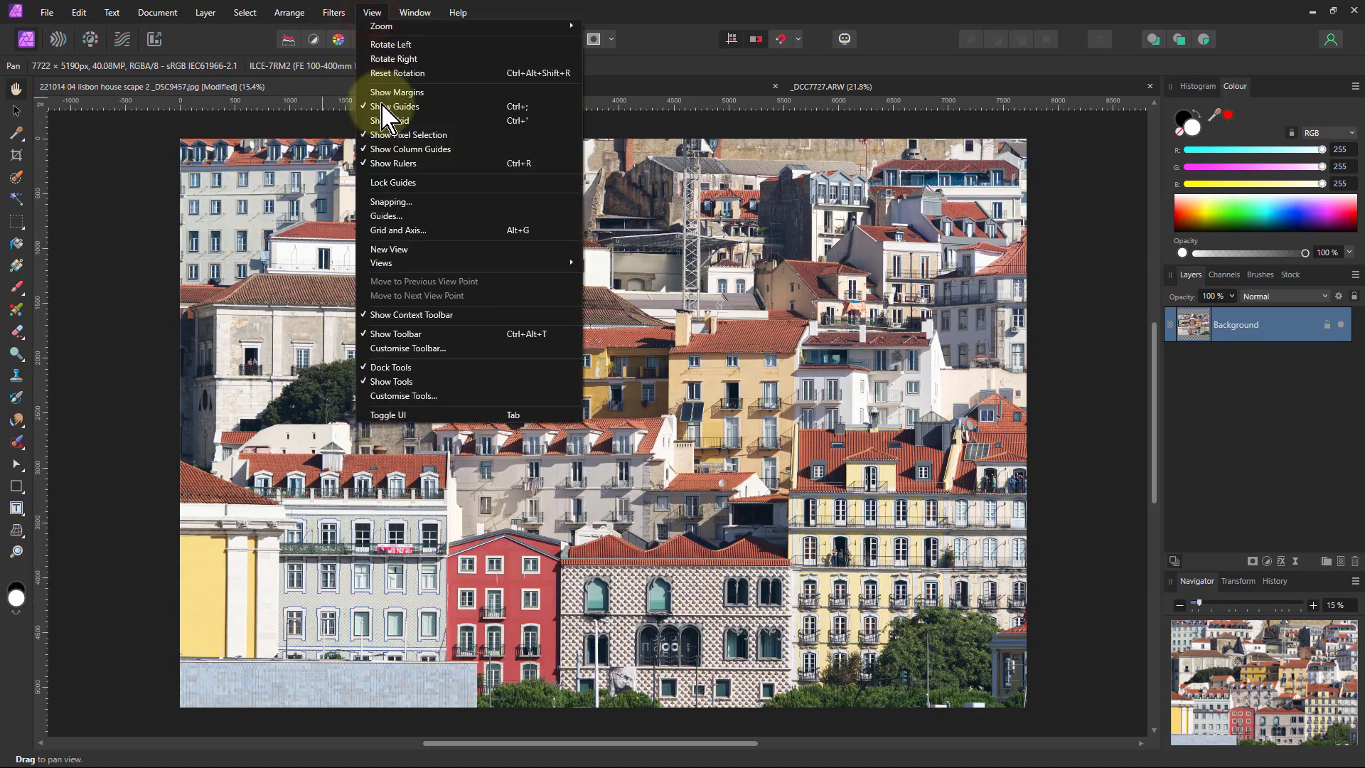
pyautogui.click(404, 396)
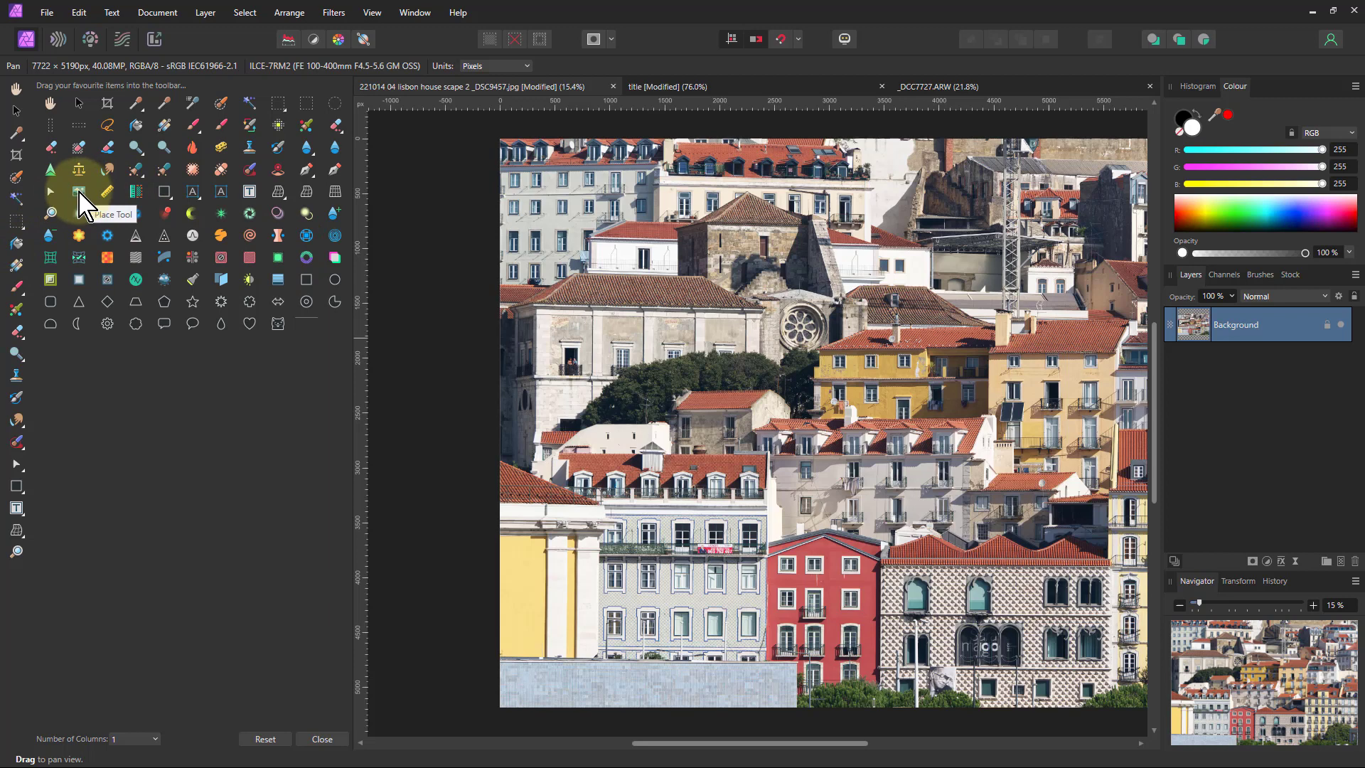
pyautogui.moveTo(79, 192); pyautogui.dragTo(15, 572)
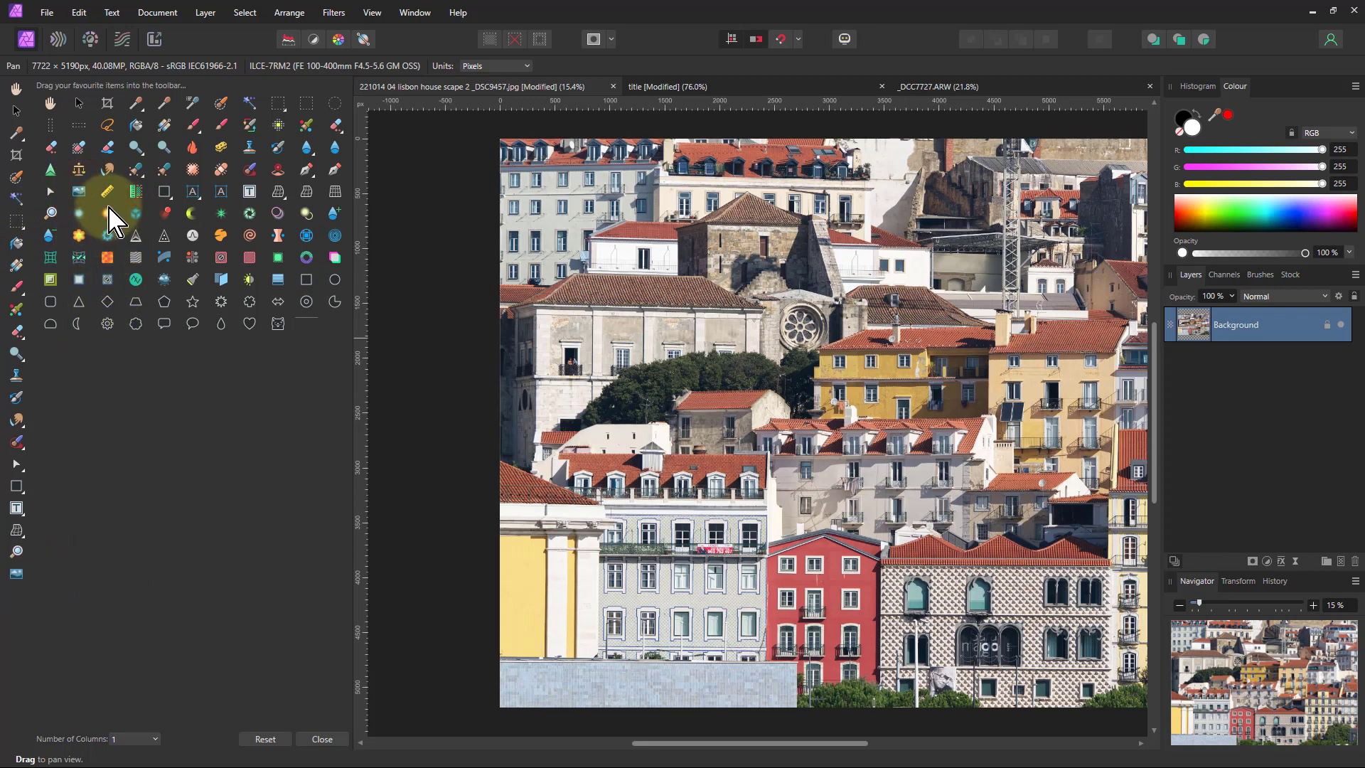
pyautogui.moveTo(108, 188); pyautogui.dragTo(13, 596)
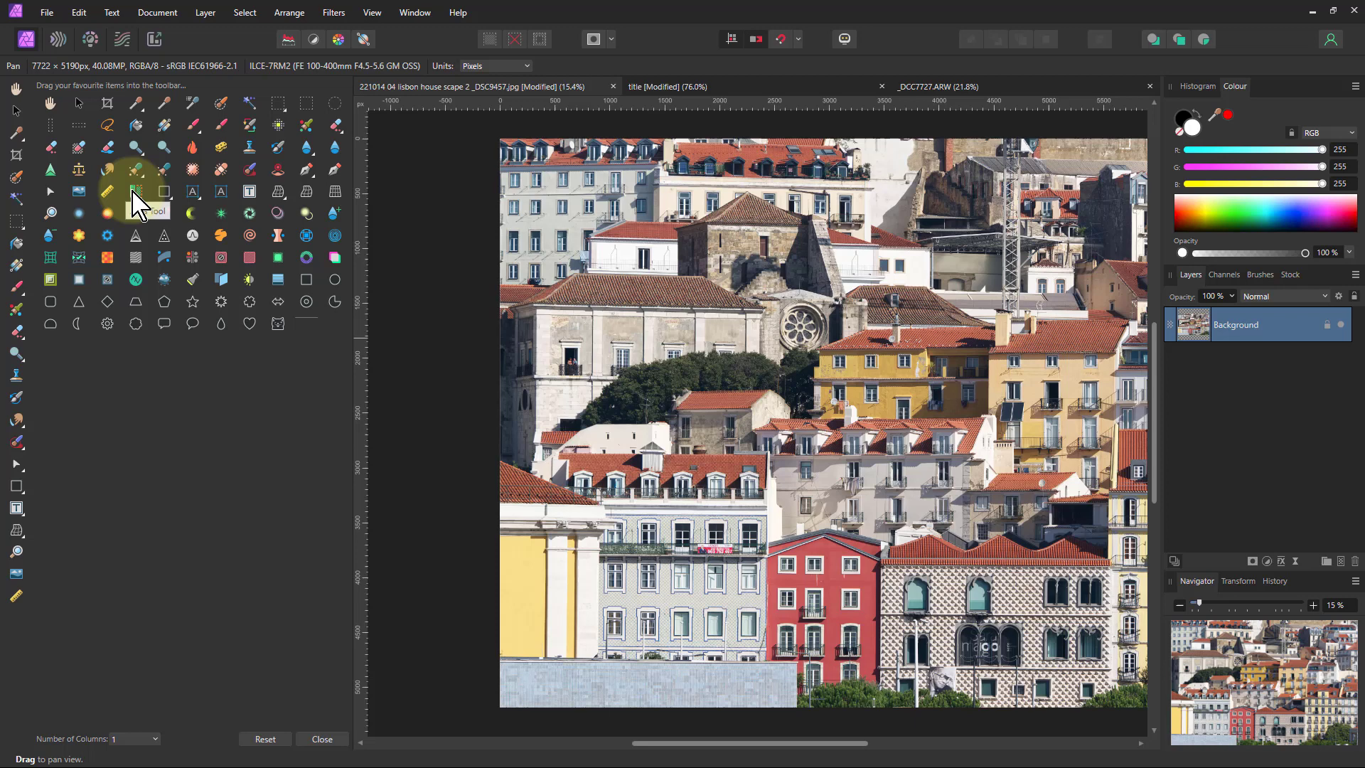
pyautogui.moveTo(141, 226); pyautogui.dragTo(14, 617)
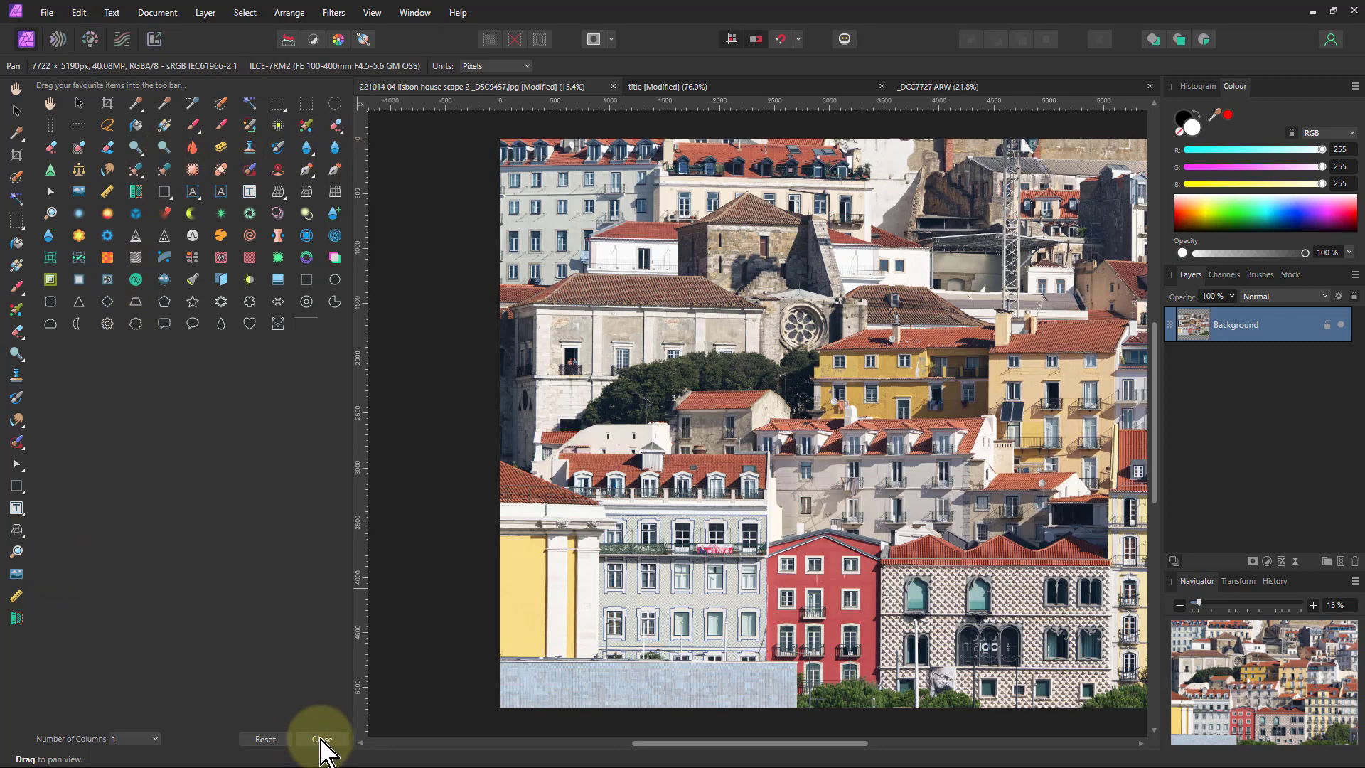
pyautogui.click(321, 739)
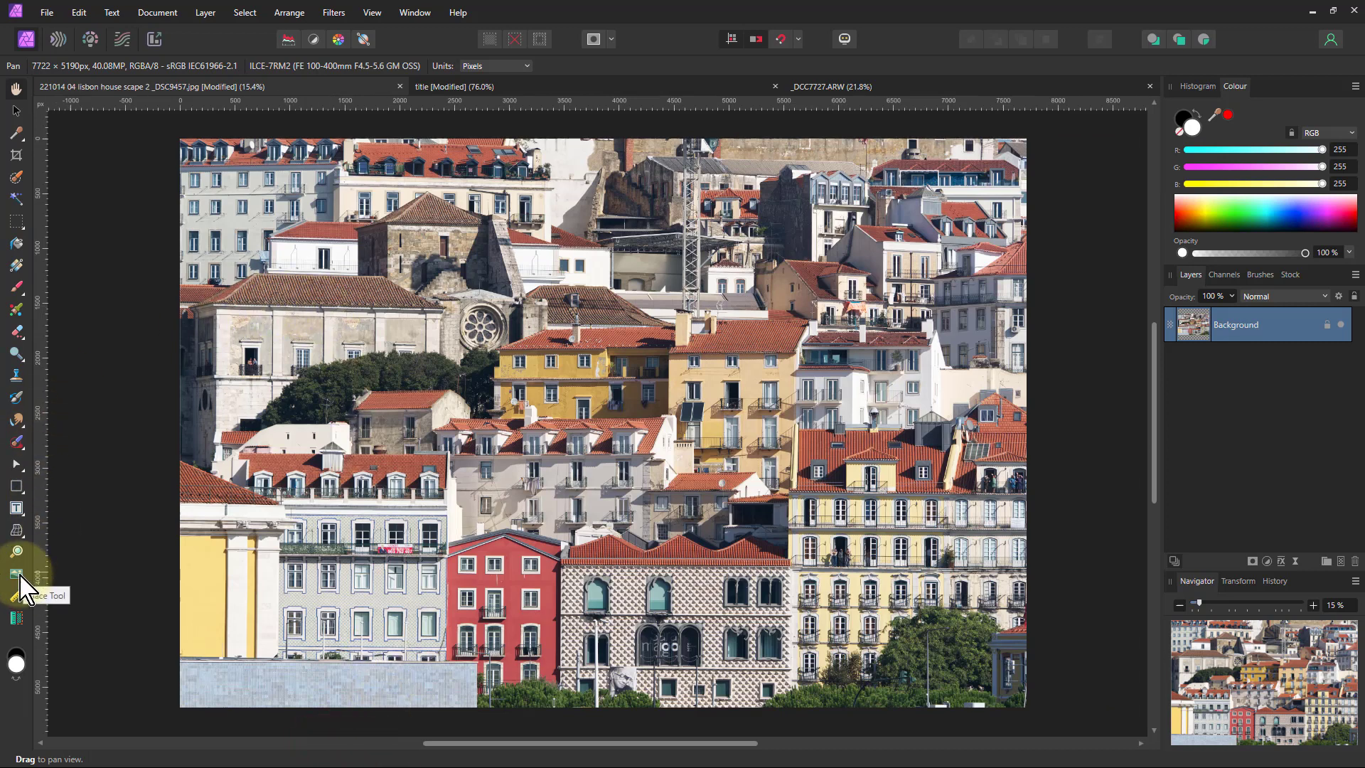
# Step: Place abergavenny_church_rgb onto the Lisbon photo, then shrink it and move it up-left
pyautogui.click(47, 13)
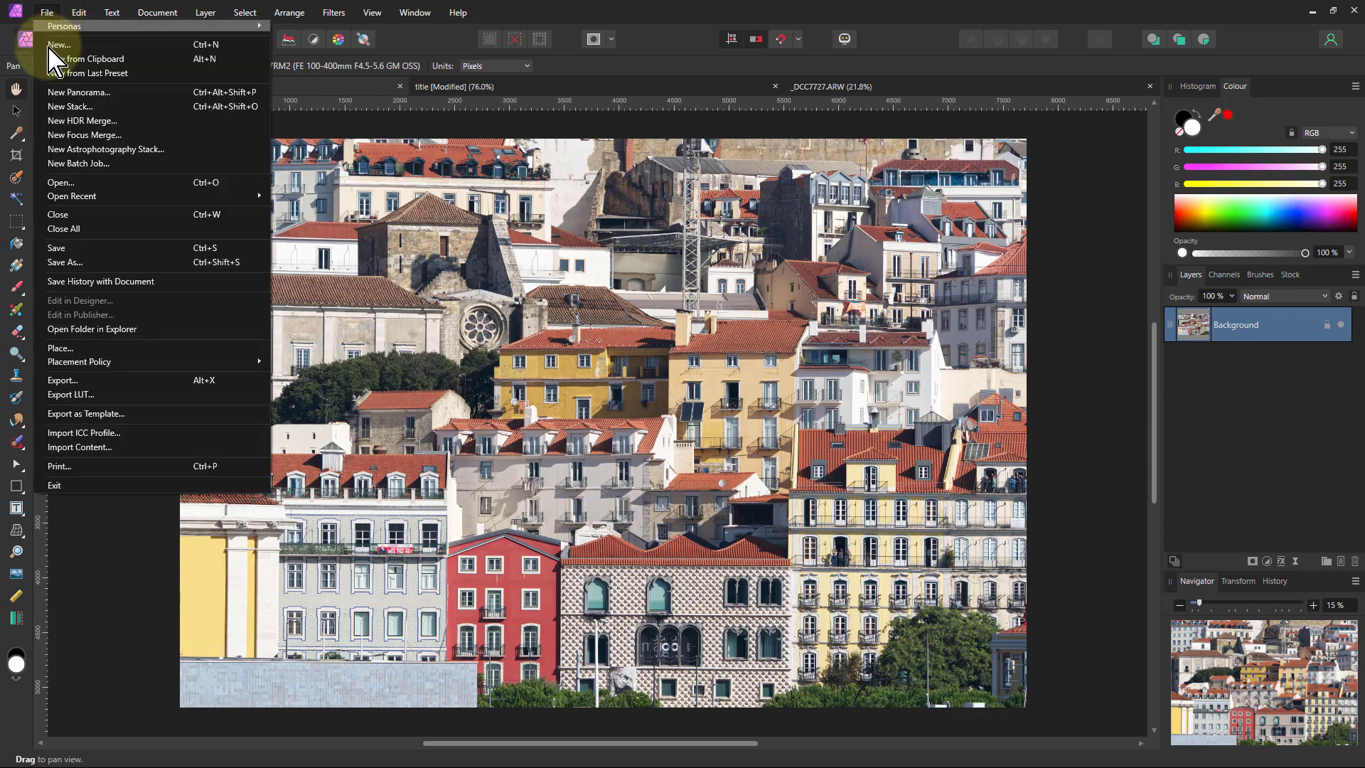
pyautogui.click(16, 576)
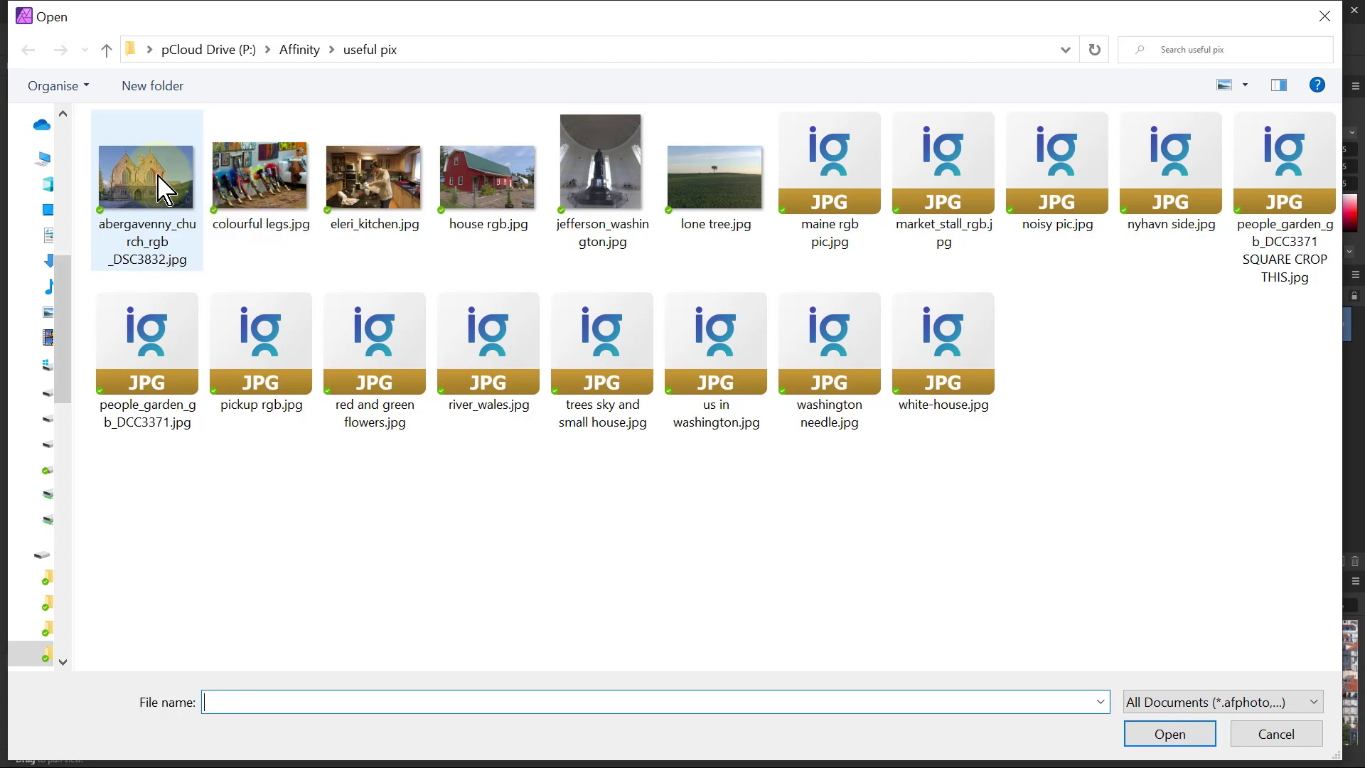
pyautogui.doubleClick(158, 188)
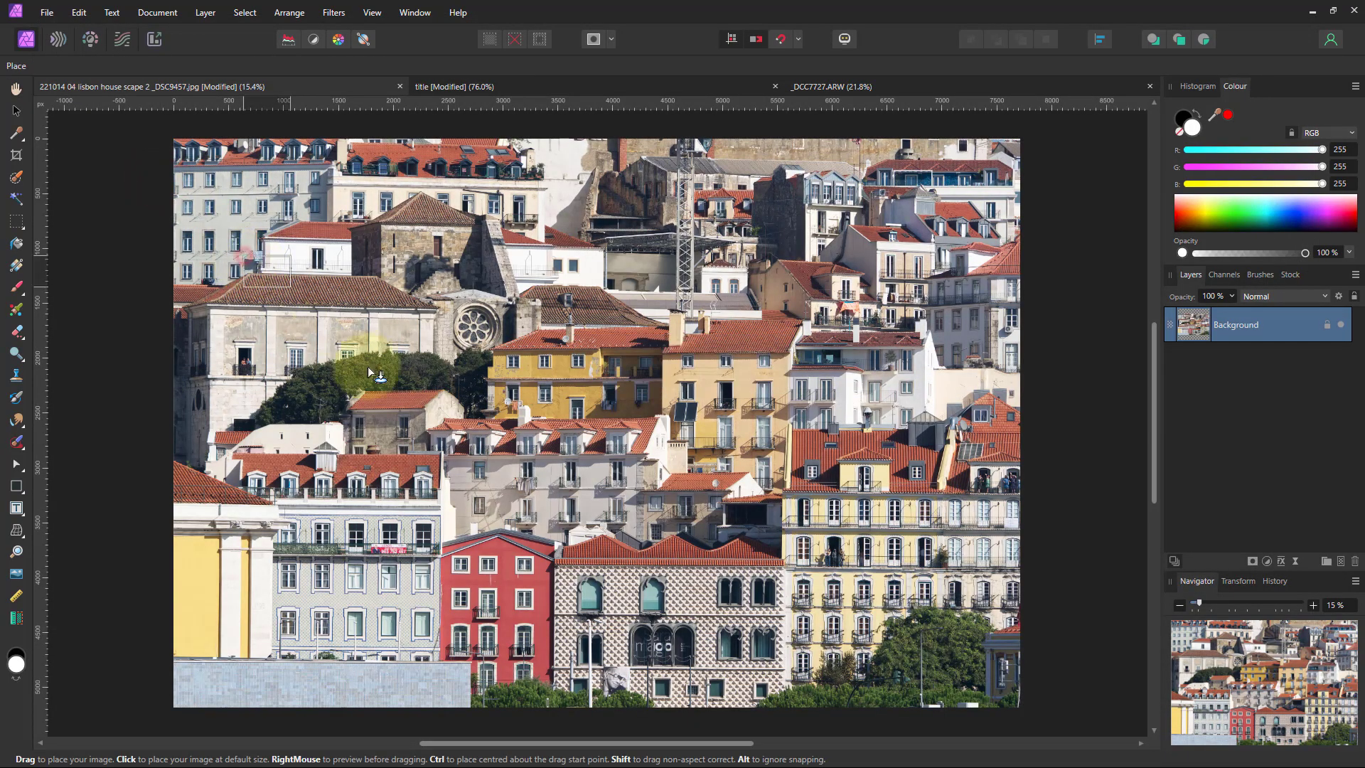
pyautogui.moveTo(243, 255); pyautogui.dragTo(513, 435)
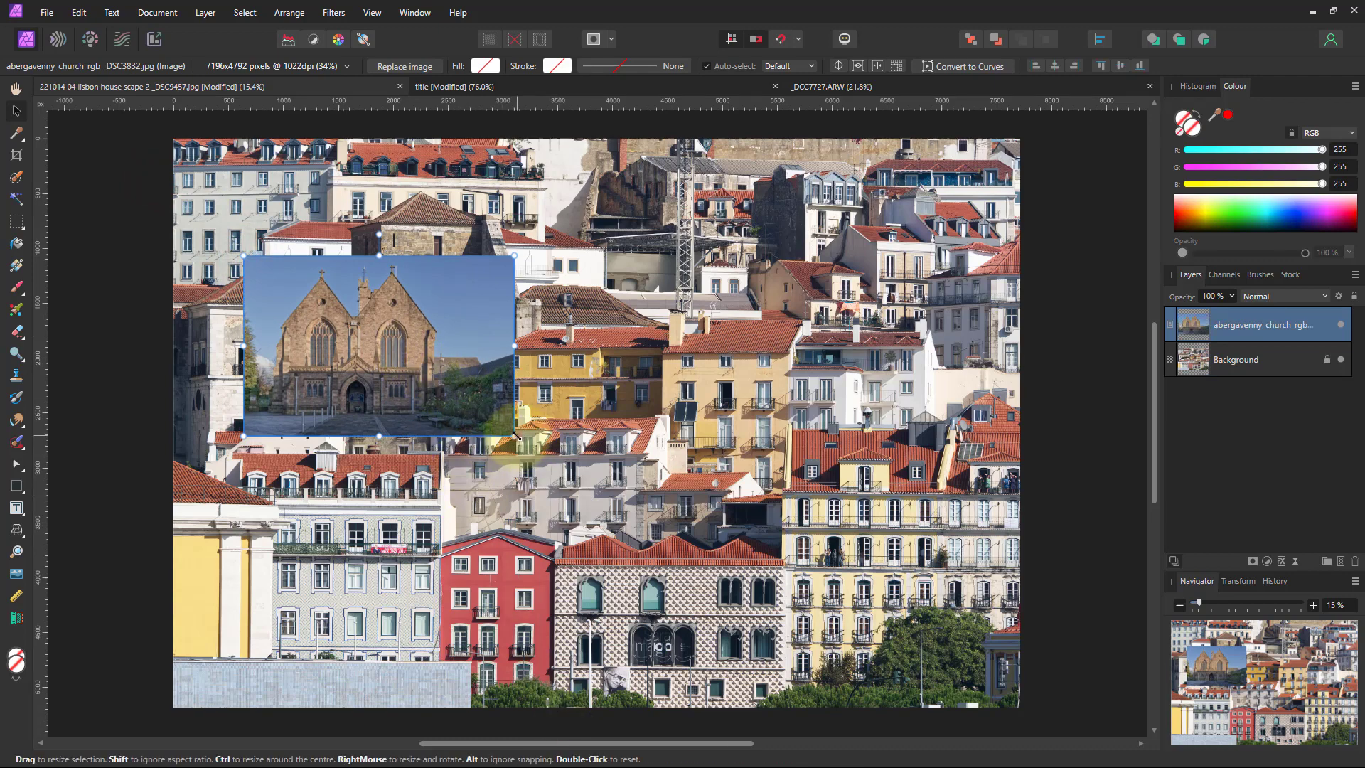
pyautogui.moveTo(515, 435)
pyautogui.mouseDown()
pyautogui.moveTo(585, 481)
pyautogui.moveTo(488, 412)
pyautogui.moveTo(533, 451)
pyautogui.mouseUp()
pyautogui.moveTo(402, 424); pyautogui.dragTo(375, 344)
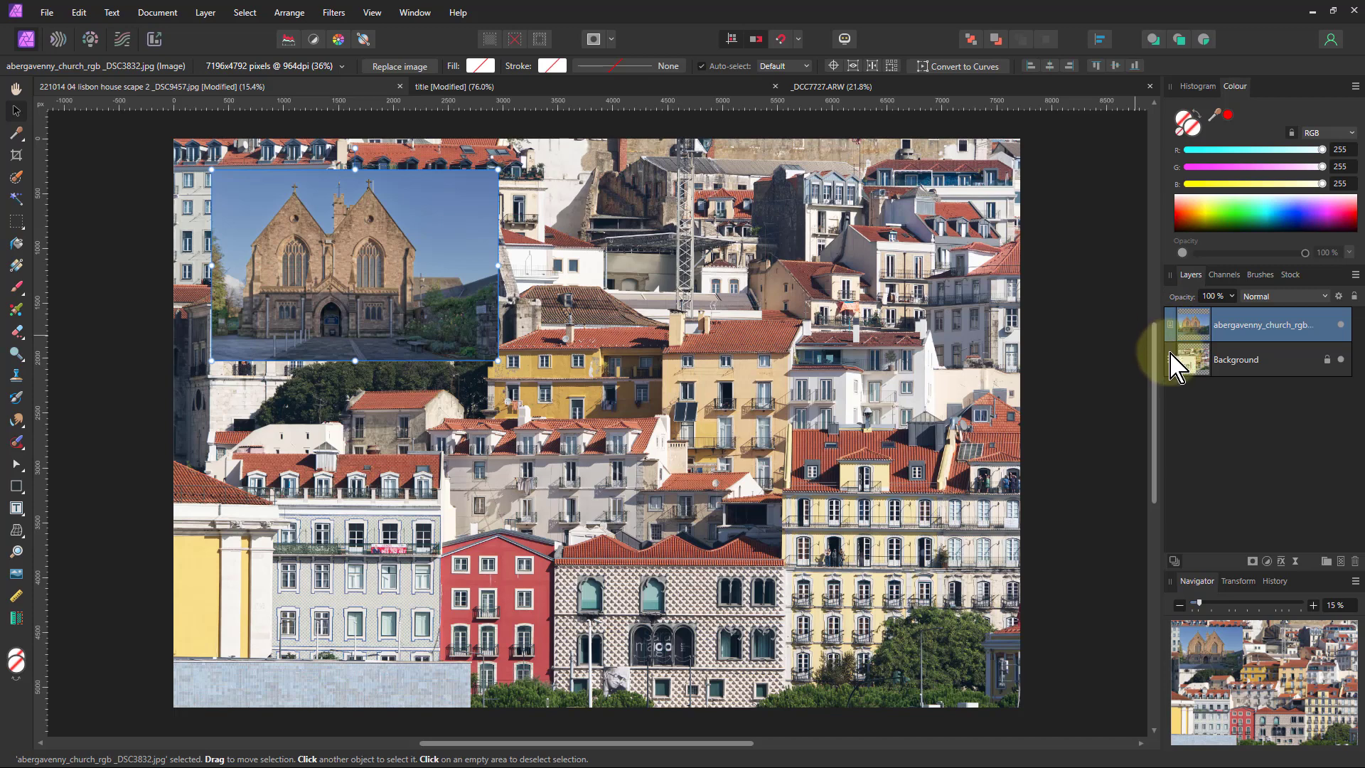
pyautogui.moveTo(1182, 351); pyautogui.dragTo(764, 349)
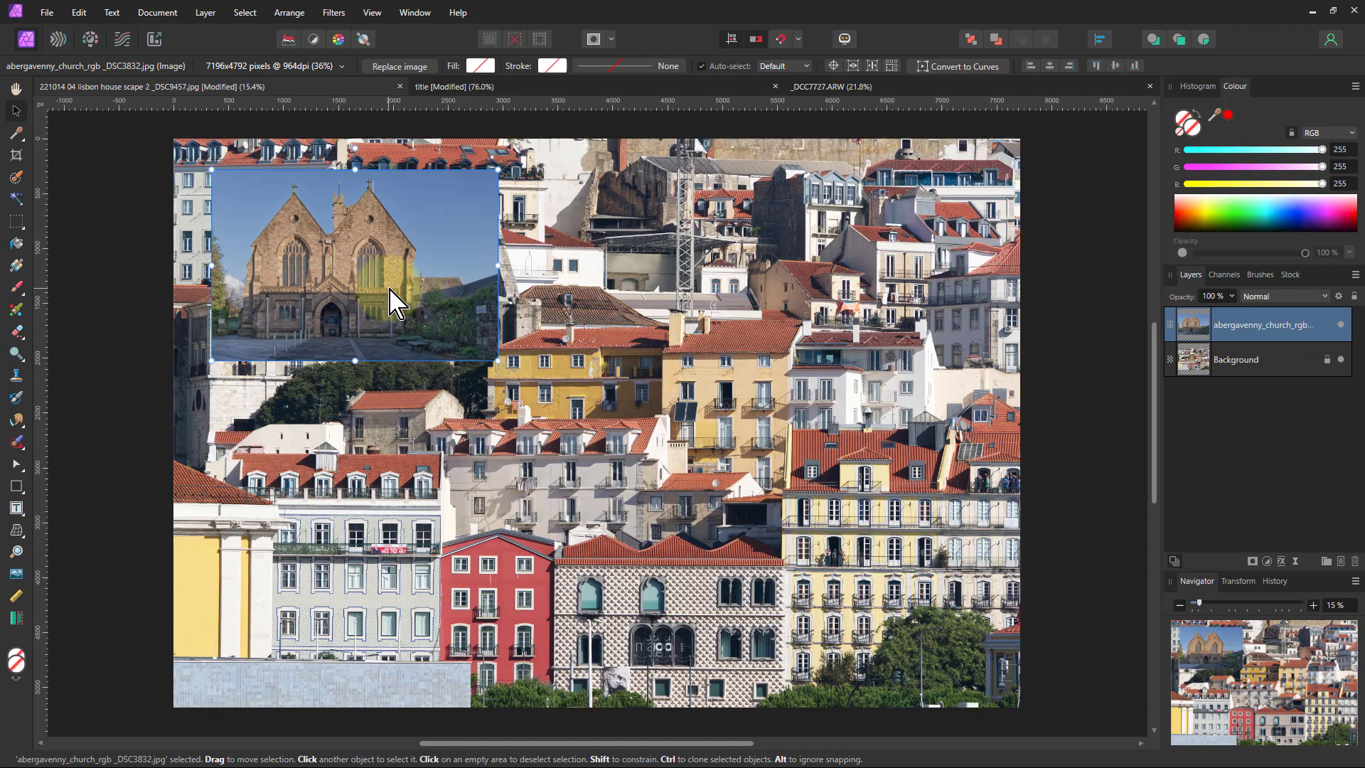
# Step: Place the colourful legs and eleri_kitchen photos, then delete all three placed photo layers
pyautogui.click(21, 579)
pyautogui.doubleClick(276, 192)
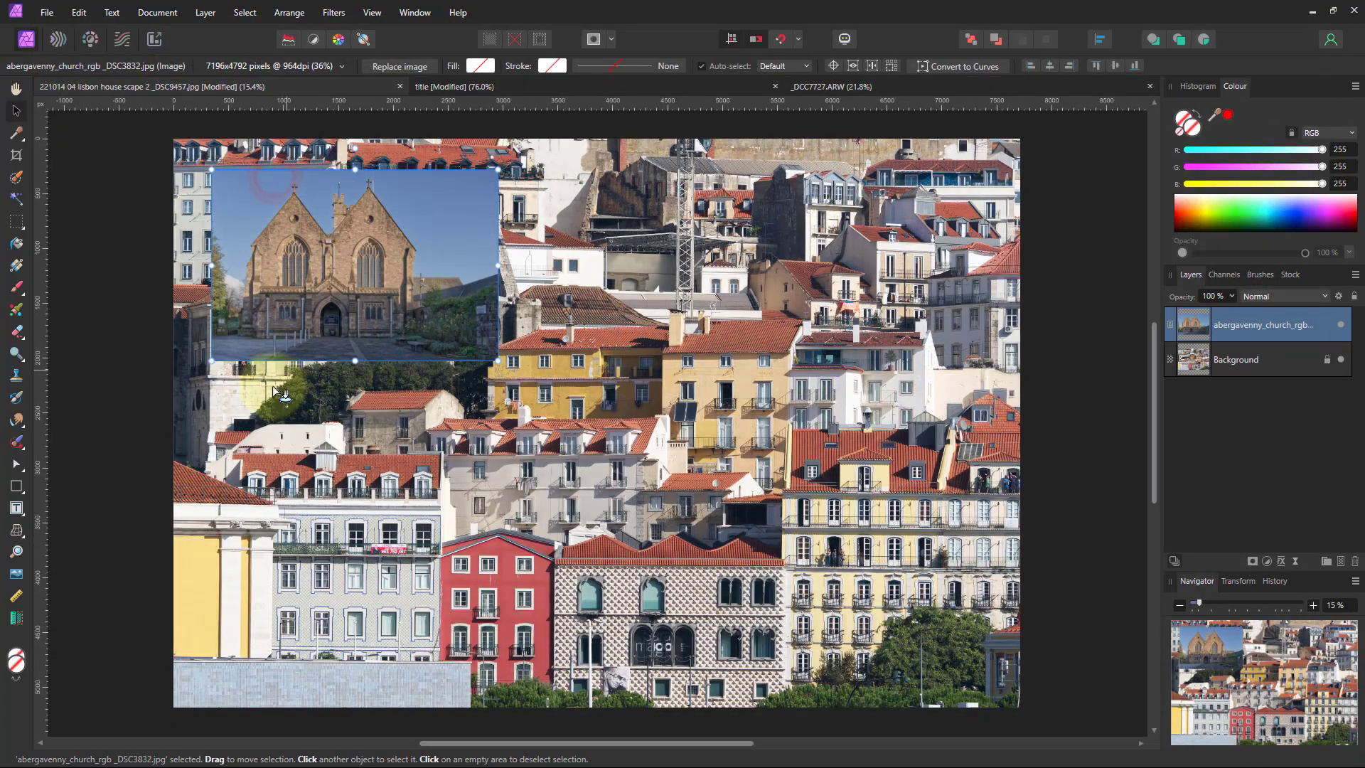
pyautogui.moveTo(214, 397); pyautogui.dragTo(524, 614)
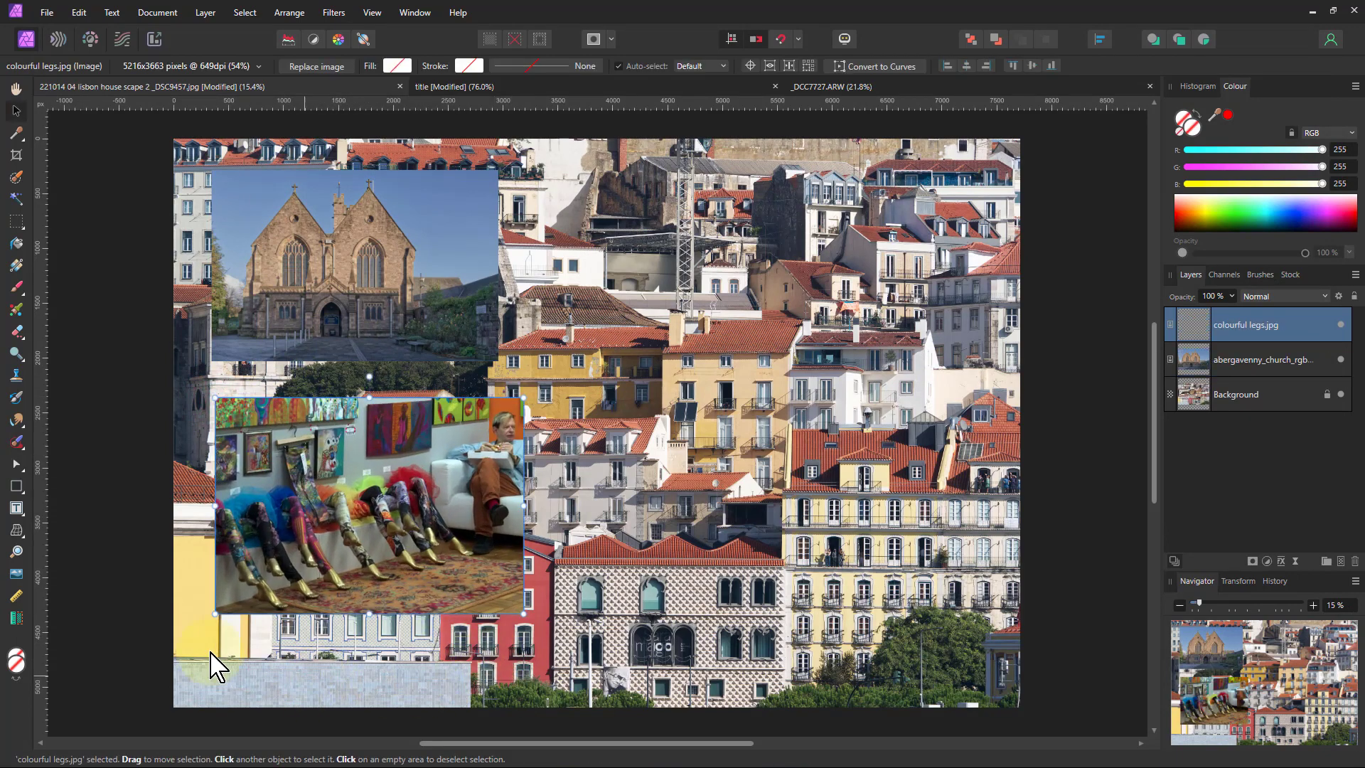
pyautogui.click(17, 574)
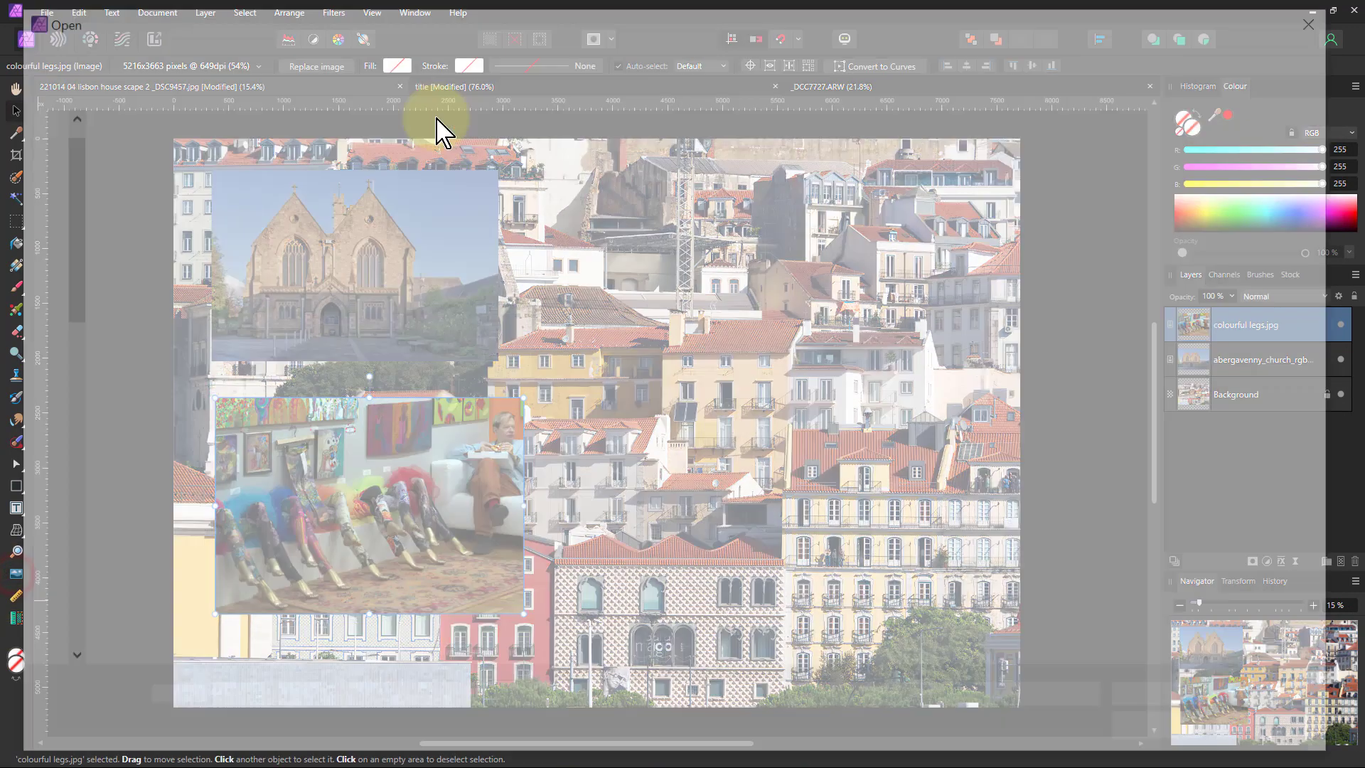
pyautogui.doubleClick(372, 169)
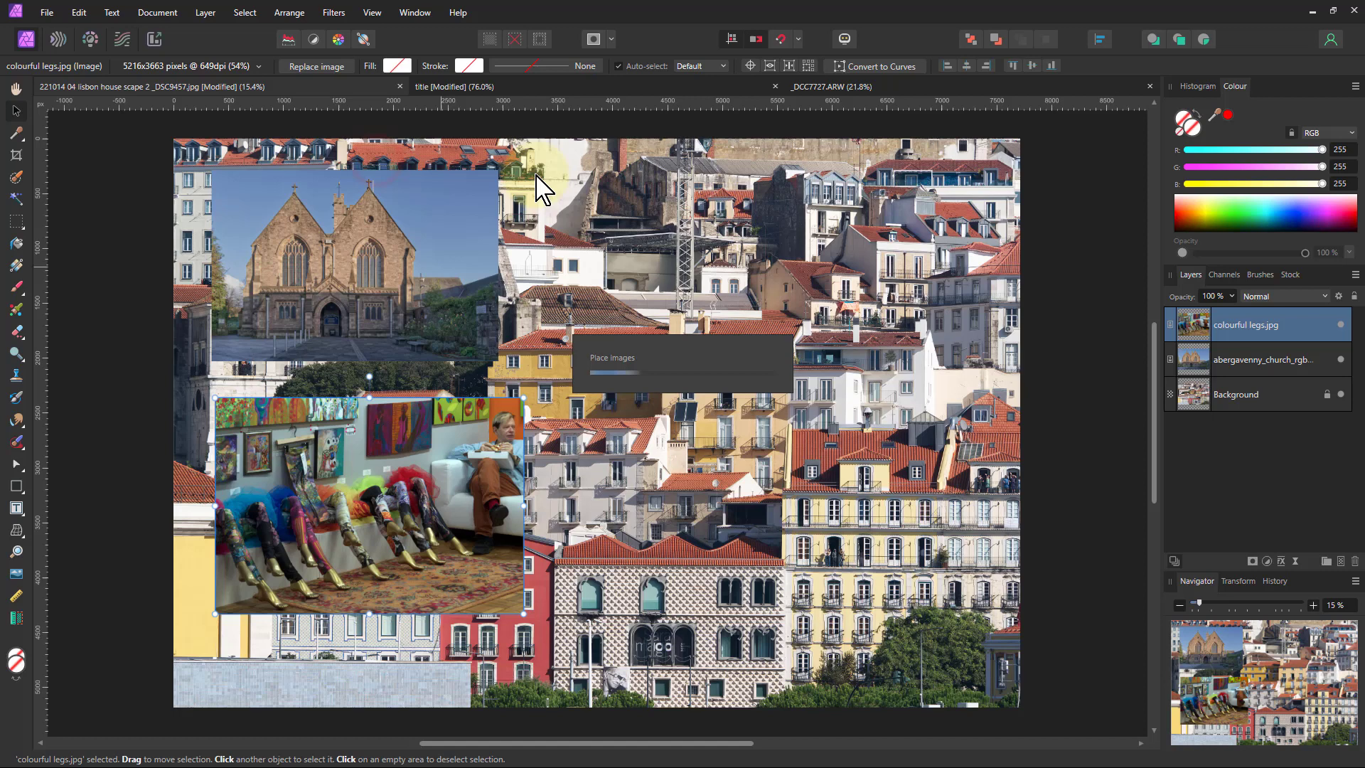
pyautogui.moveTo(536, 174); pyautogui.dragTo(782, 506)
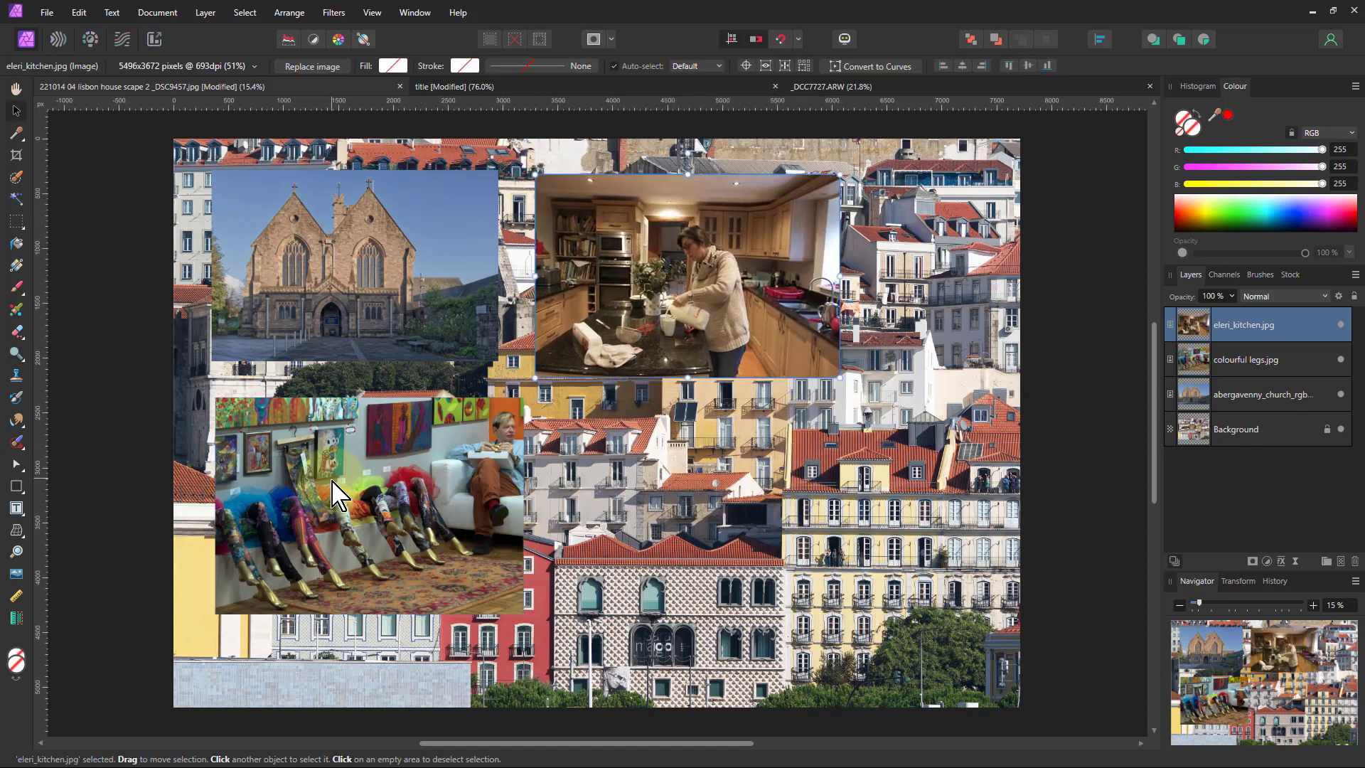
pyautogui.keyDown('shift'); pyautogui.click(1249, 402); pyautogui.keyUp('shift')
pyautogui.press('Delete')
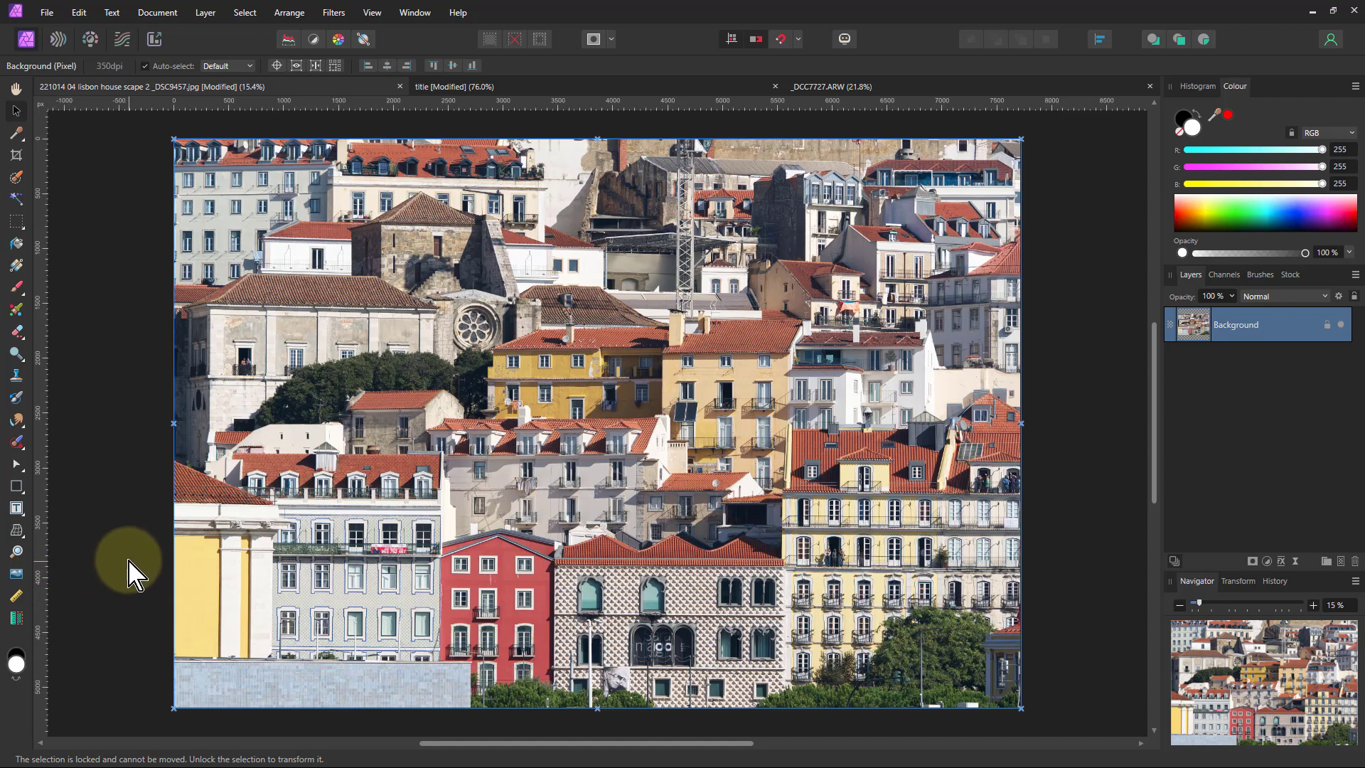
# Step: Zoom in and measure the first plain wall panel with the Measure tool: 377.2 px
pyautogui.click(17, 597)
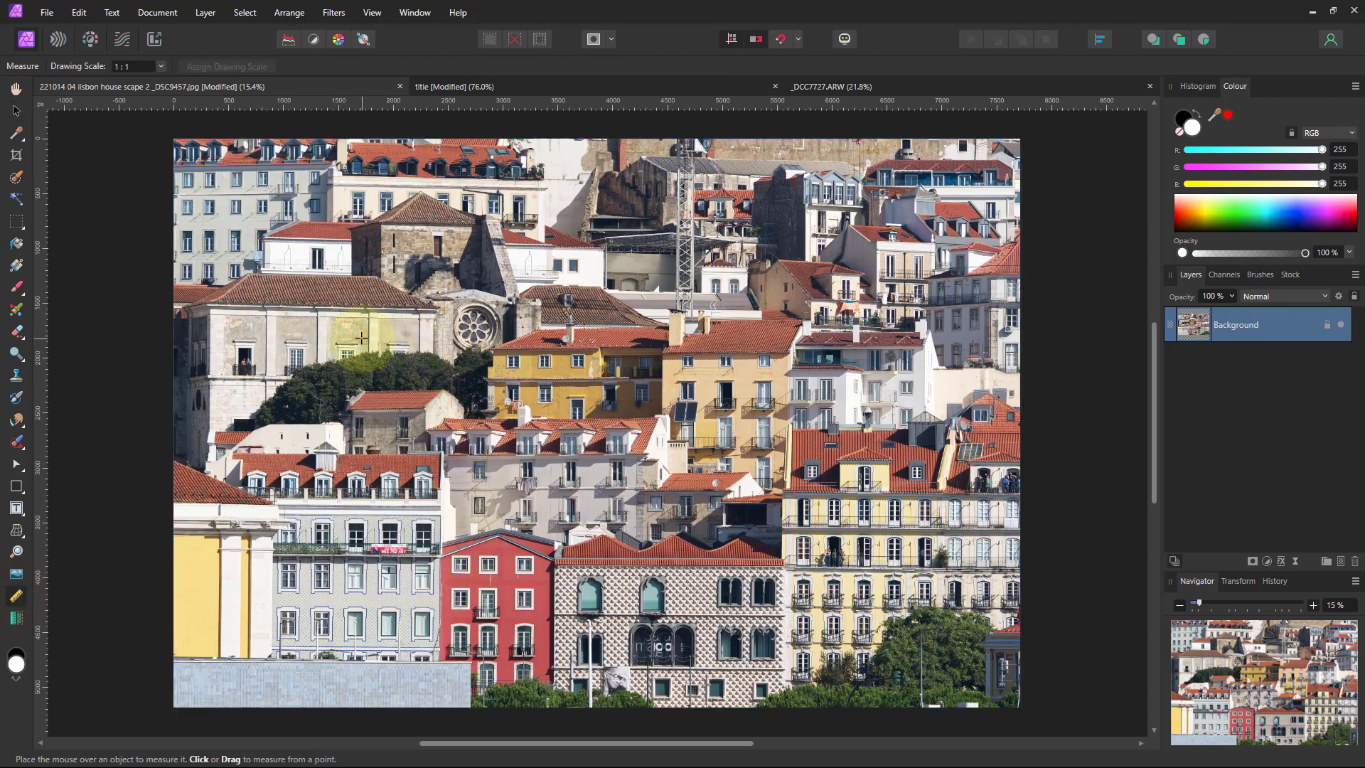
pyautogui.scroll(5, 282, 325)
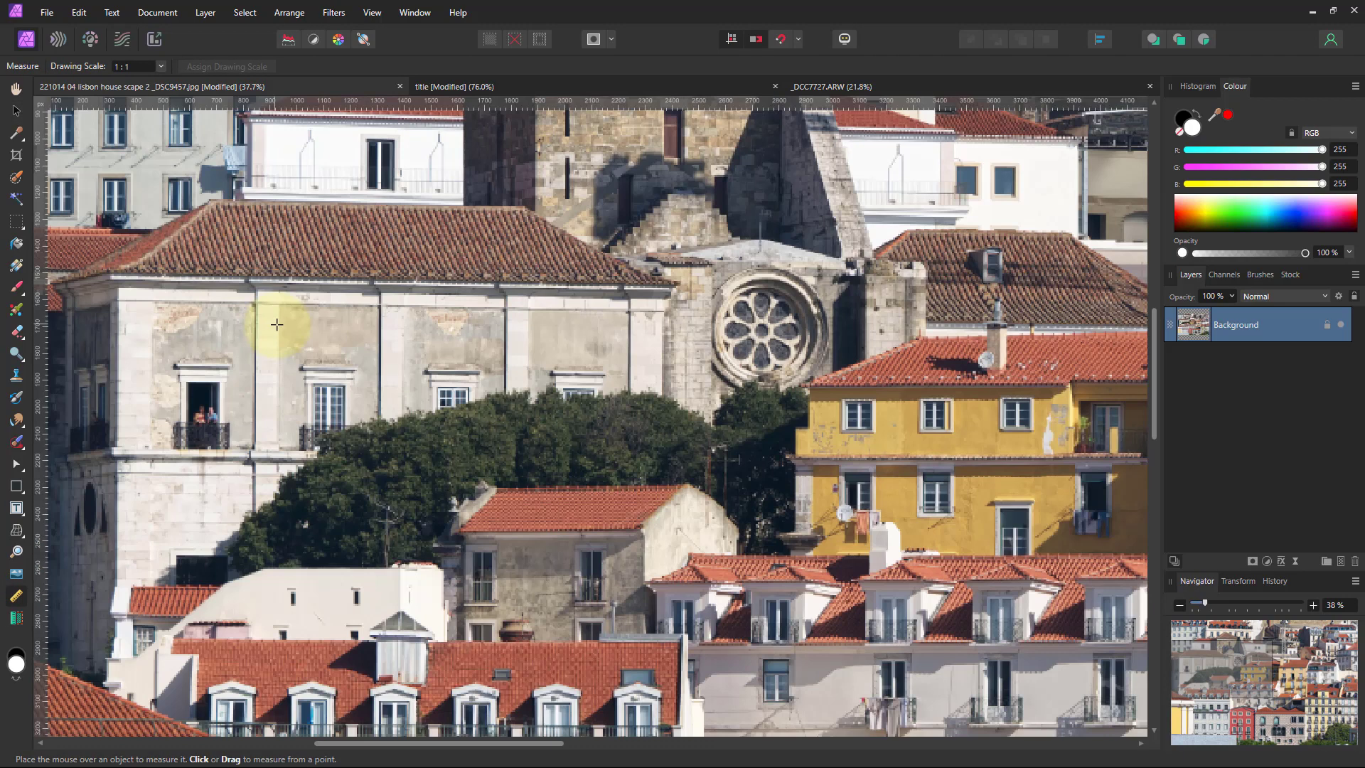
pyautogui.scroll(1, 494, 595)
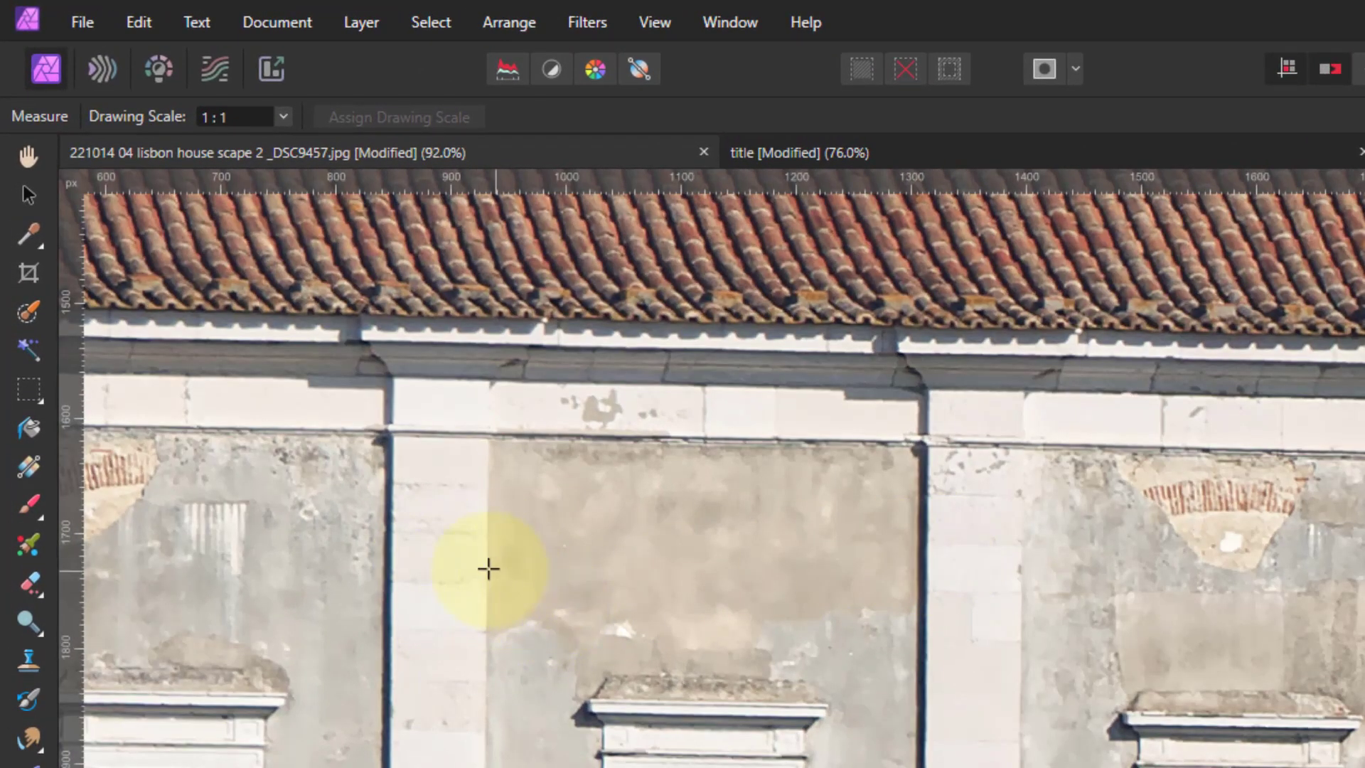
pyautogui.moveTo(488, 568)
pyautogui.mouseDown()
pyautogui.moveTo(893, 570)
pyautogui.moveTo(877, 628)
pyautogui.moveTo(870, 519)
pyautogui.moveTo(858, 568)
pyautogui.mouseUp()
pyautogui.moveTo(856, 631); pyautogui.dragTo(915, 591)
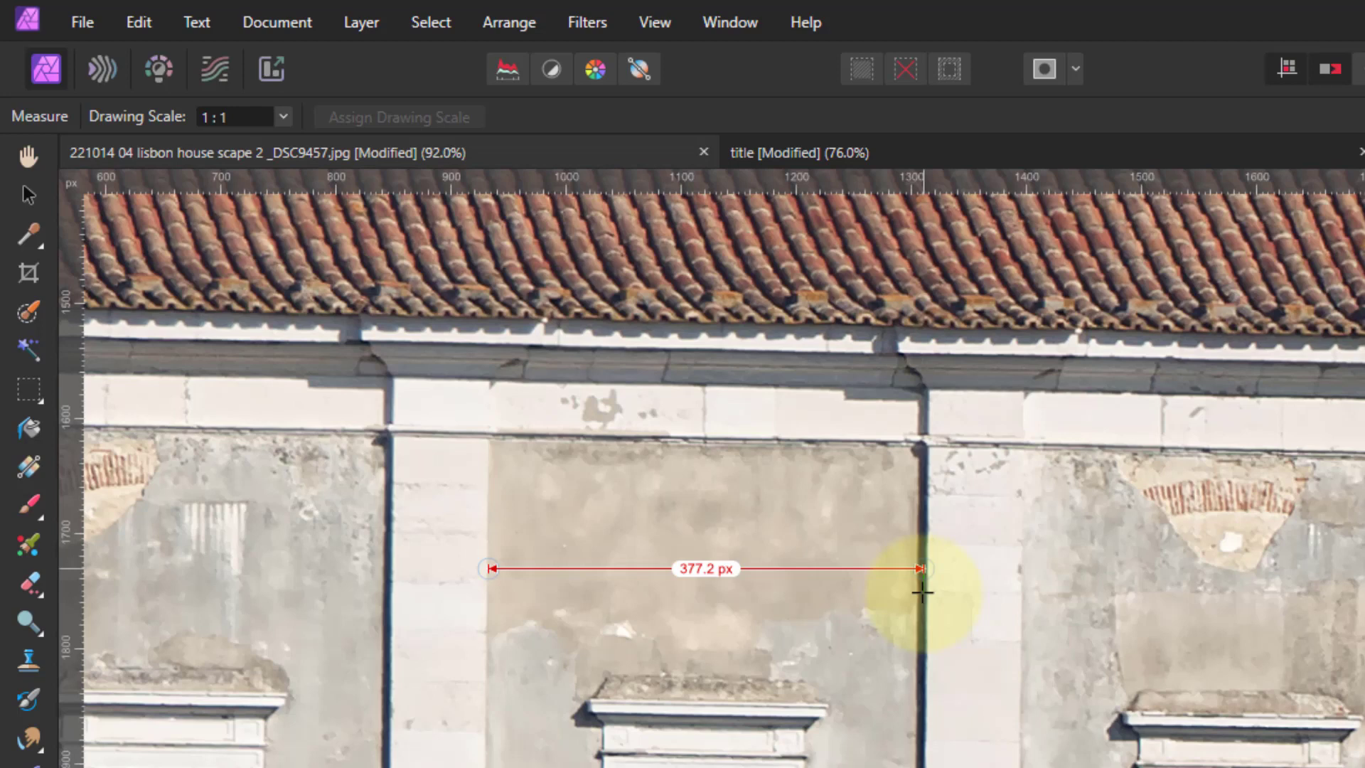
pyautogui.moveTo(922, 592); pyautogui.dragTo(918, 589)
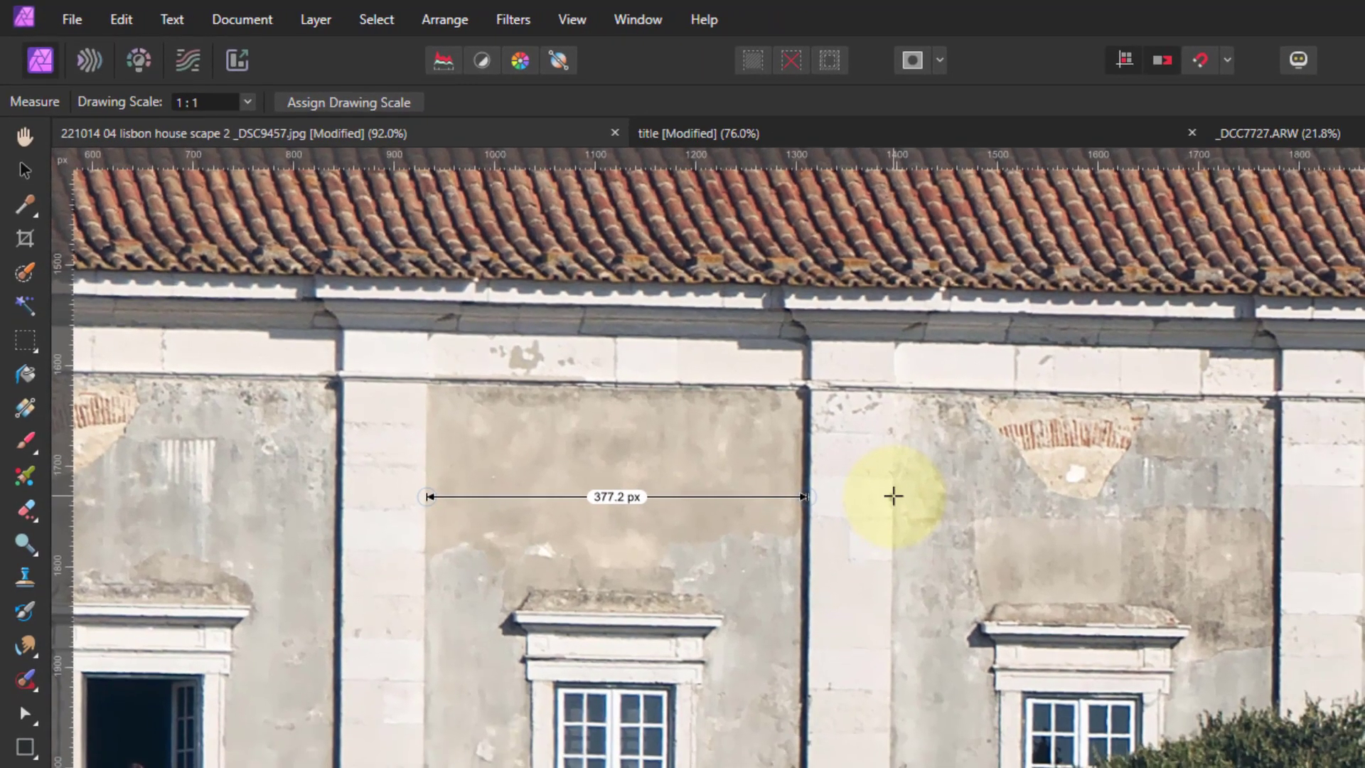
# Step: Measure the next wall panel across to the pillar edge: 382.6 px
pyautogui.moveTo(1020, 564); pyautogui.dragTo(1070, 561)
pyautogui.moveTo(937, 493); pyautogui.dragTo(1272, 499)
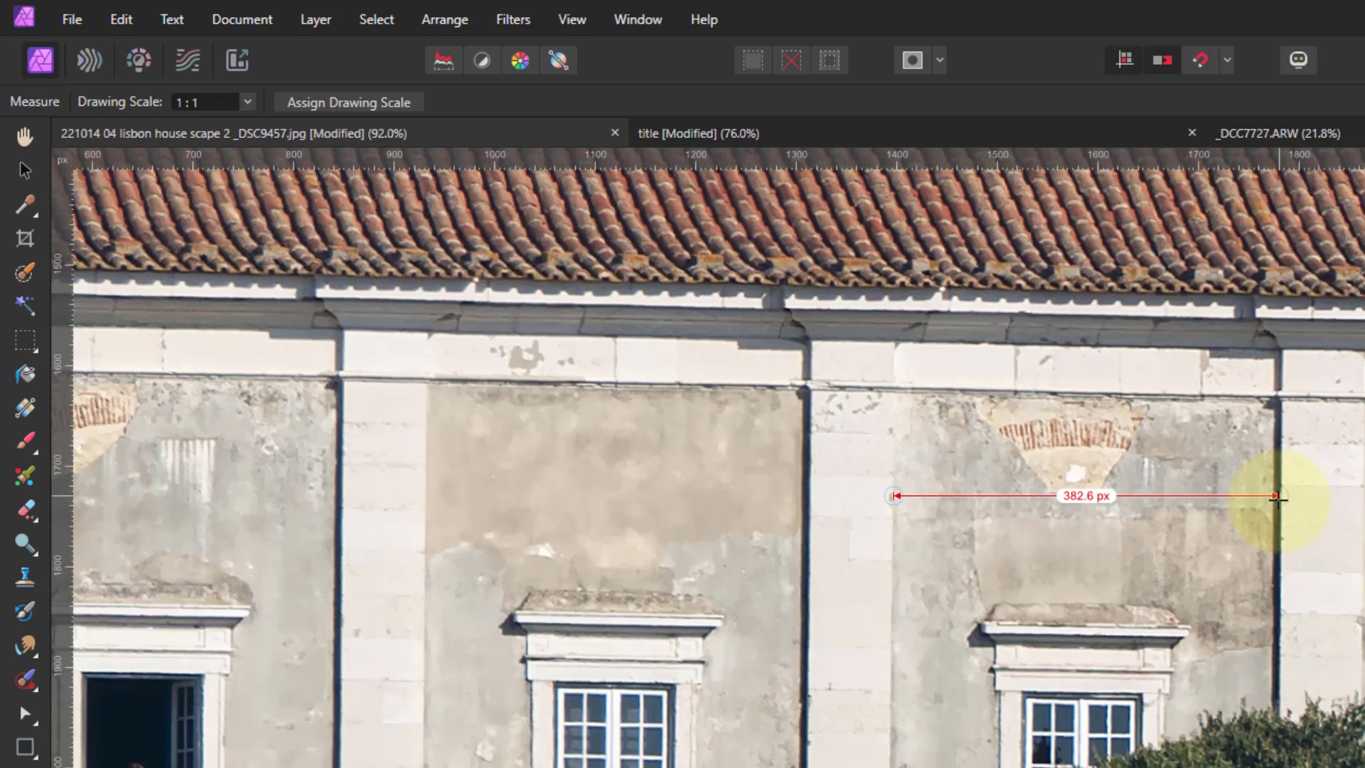
pyautogui.moveTo(1278, 497); pyautogui.dragTo(1277, 497)
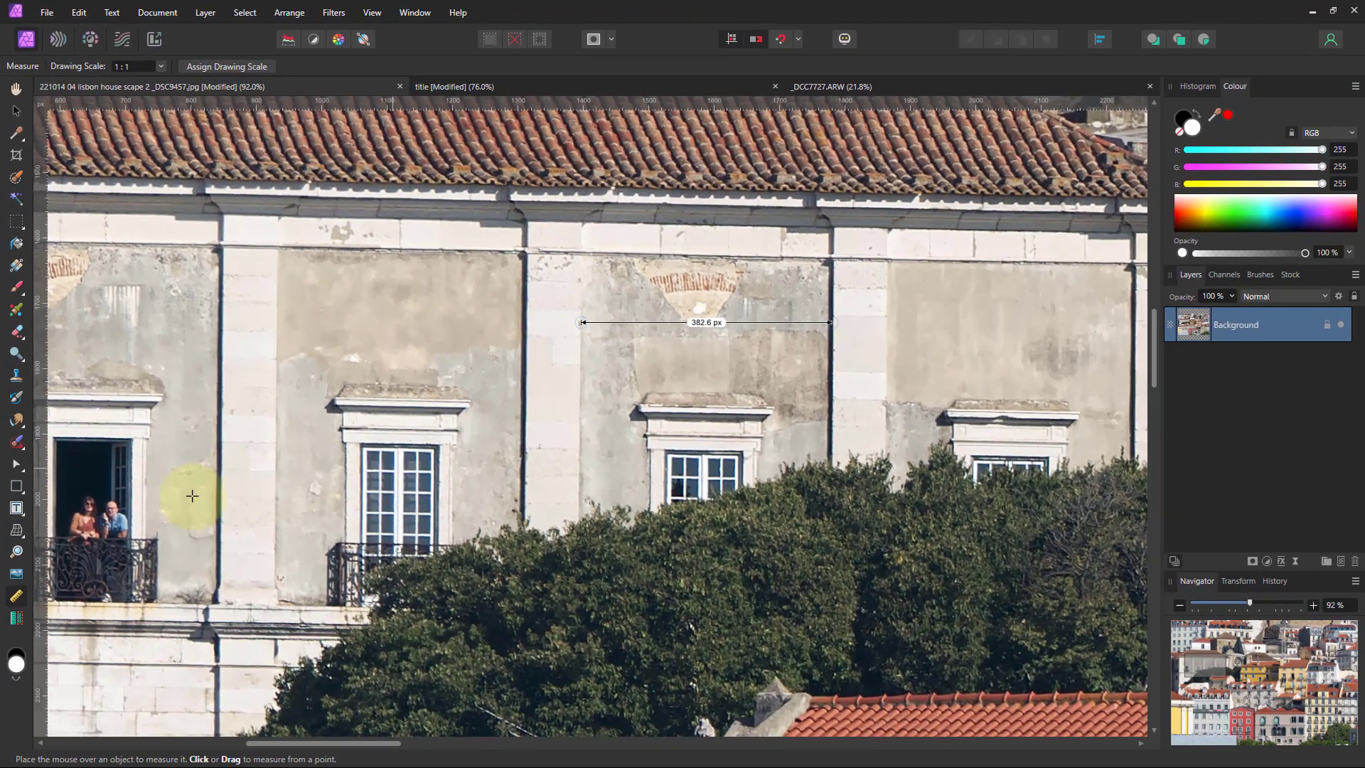
# Step: Draw two white squares on the wall with the Rectangle tool
pyautogui.click(16, 486)
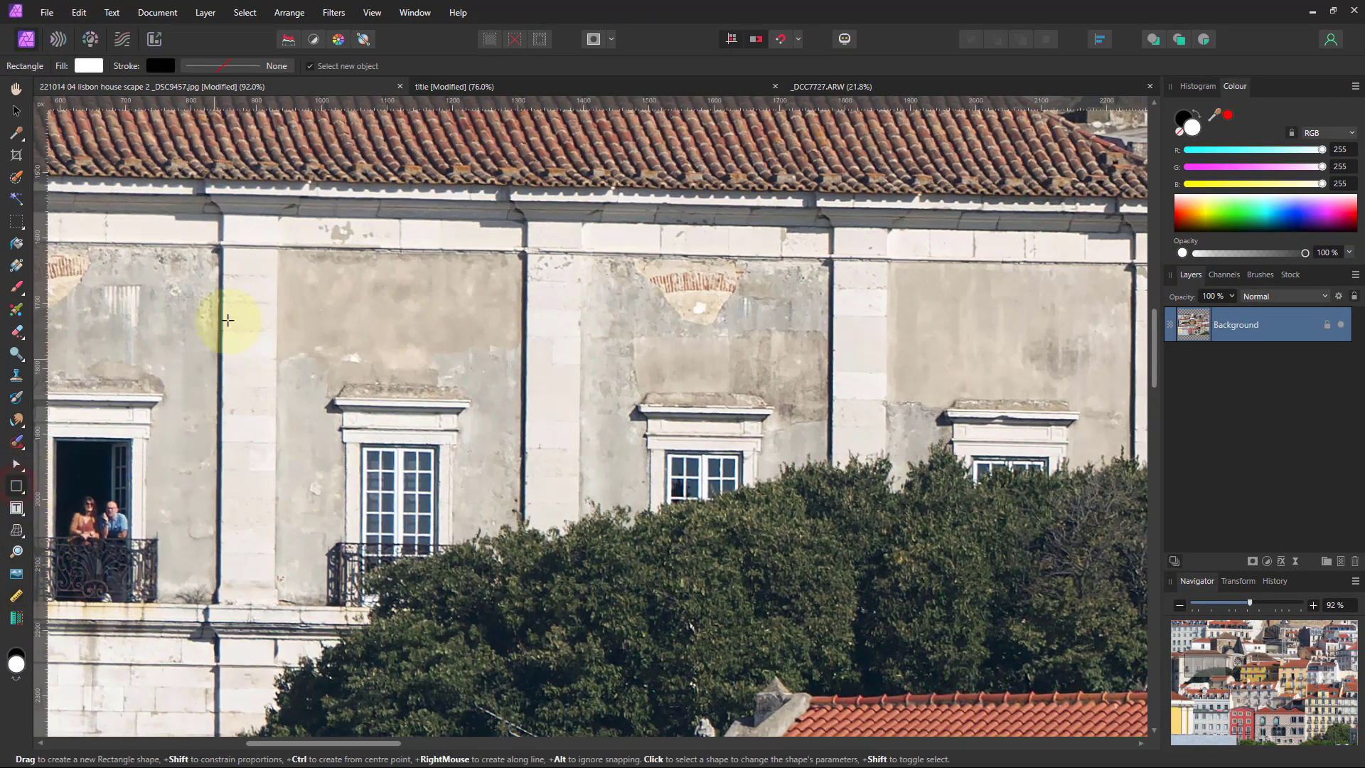
pyautogui.moveTo(208, 270); pyautogui.dragTo(314, 376)
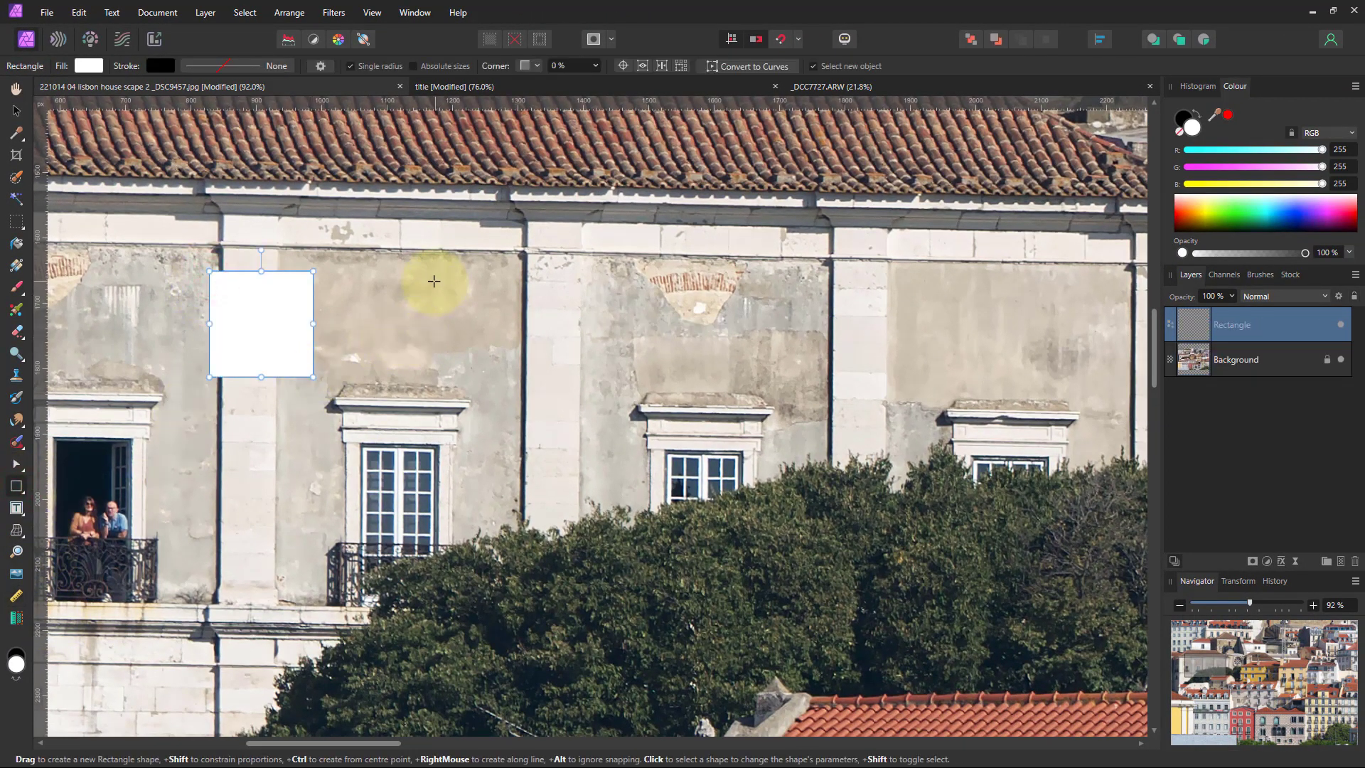
pyautogui.moveTo(433, 280); pyautogui.dragTo(538, 386)
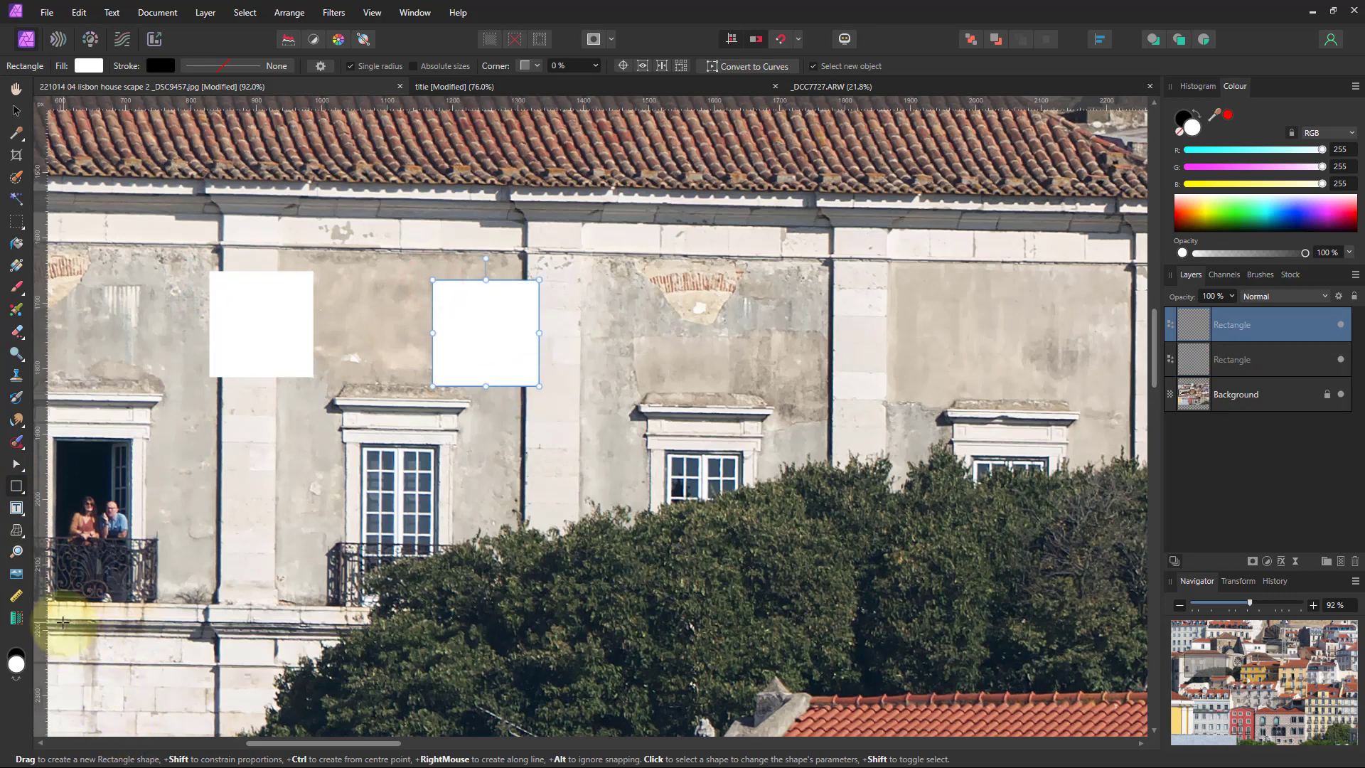
# Step: Measure the 182 px gap between the squares' facing edges
pyautogui.click(16, 596)
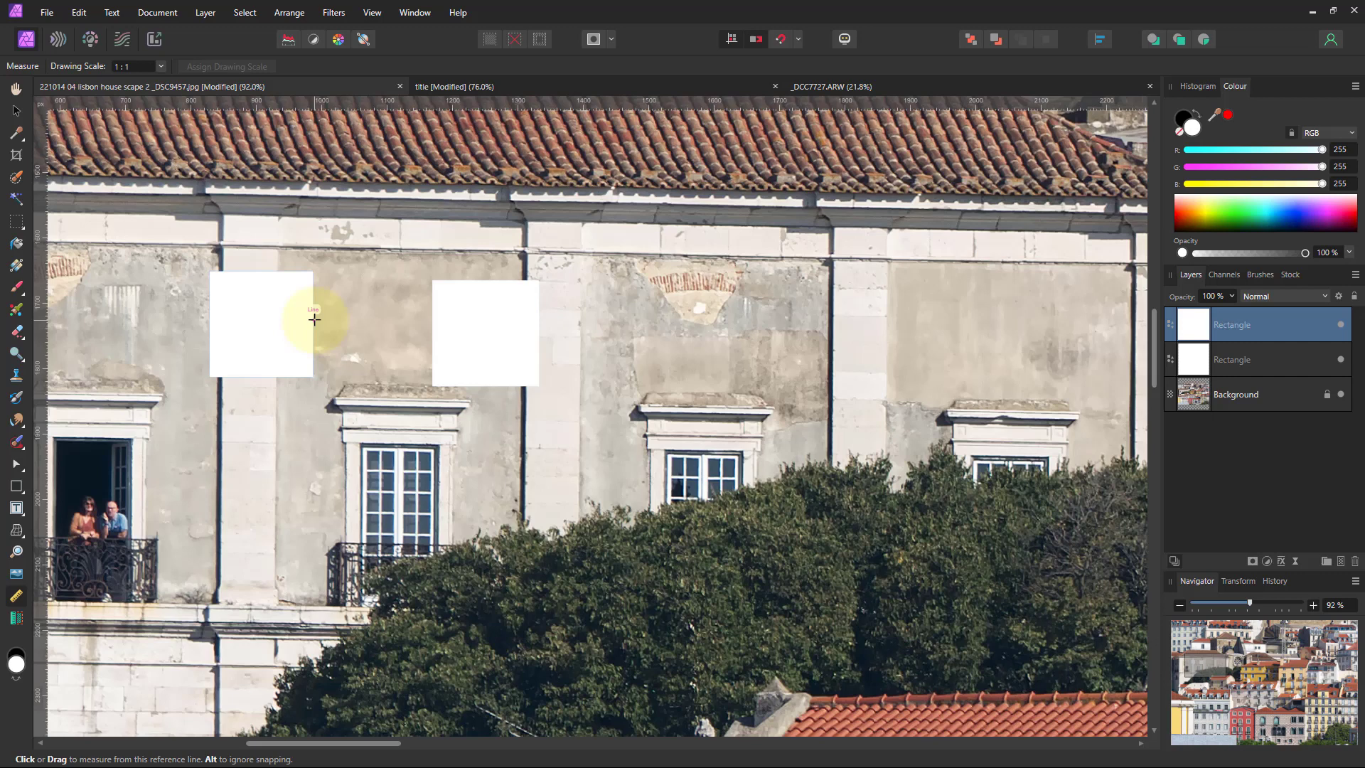
pyautogui.moveTo(313, 320); pyautogui.dragTo(416, 319)
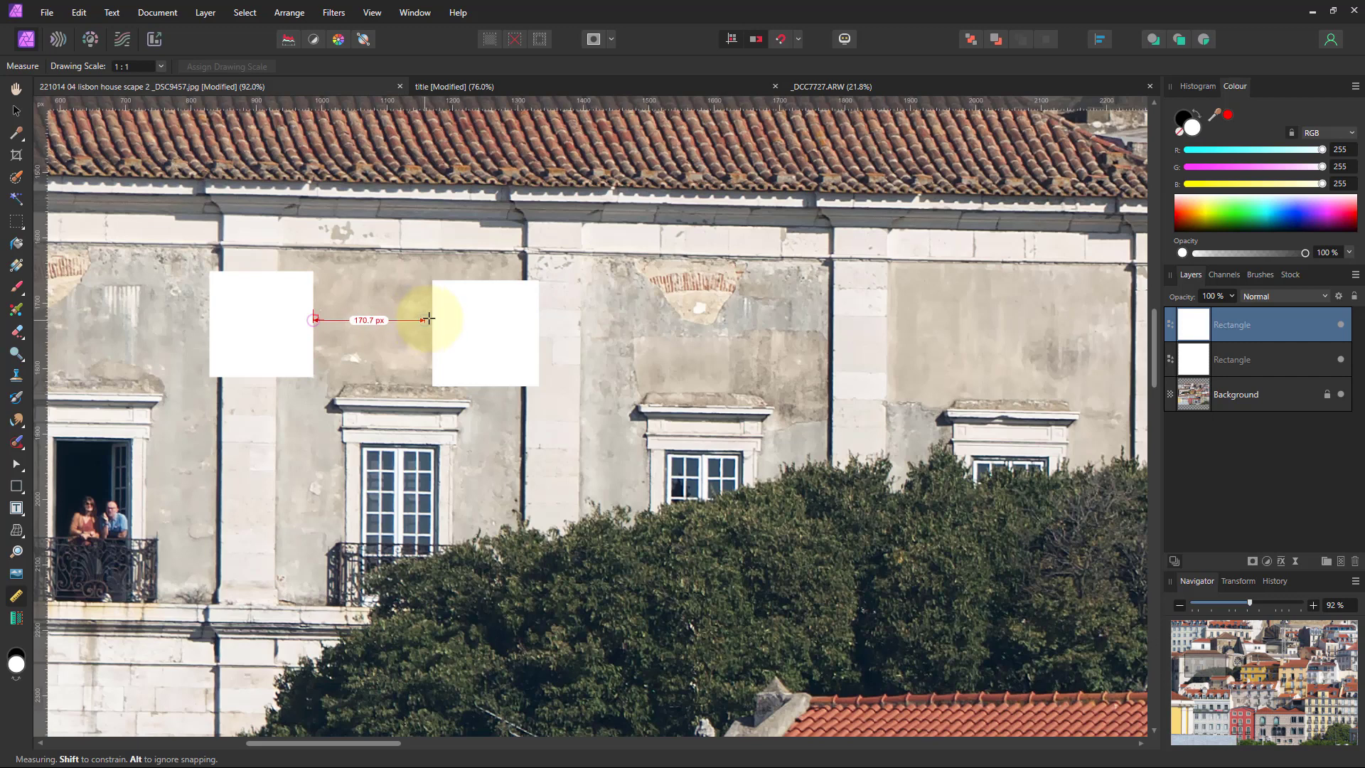
pyautogui.moveTo(428, 318); pyautogui.dragTo(431, 319)
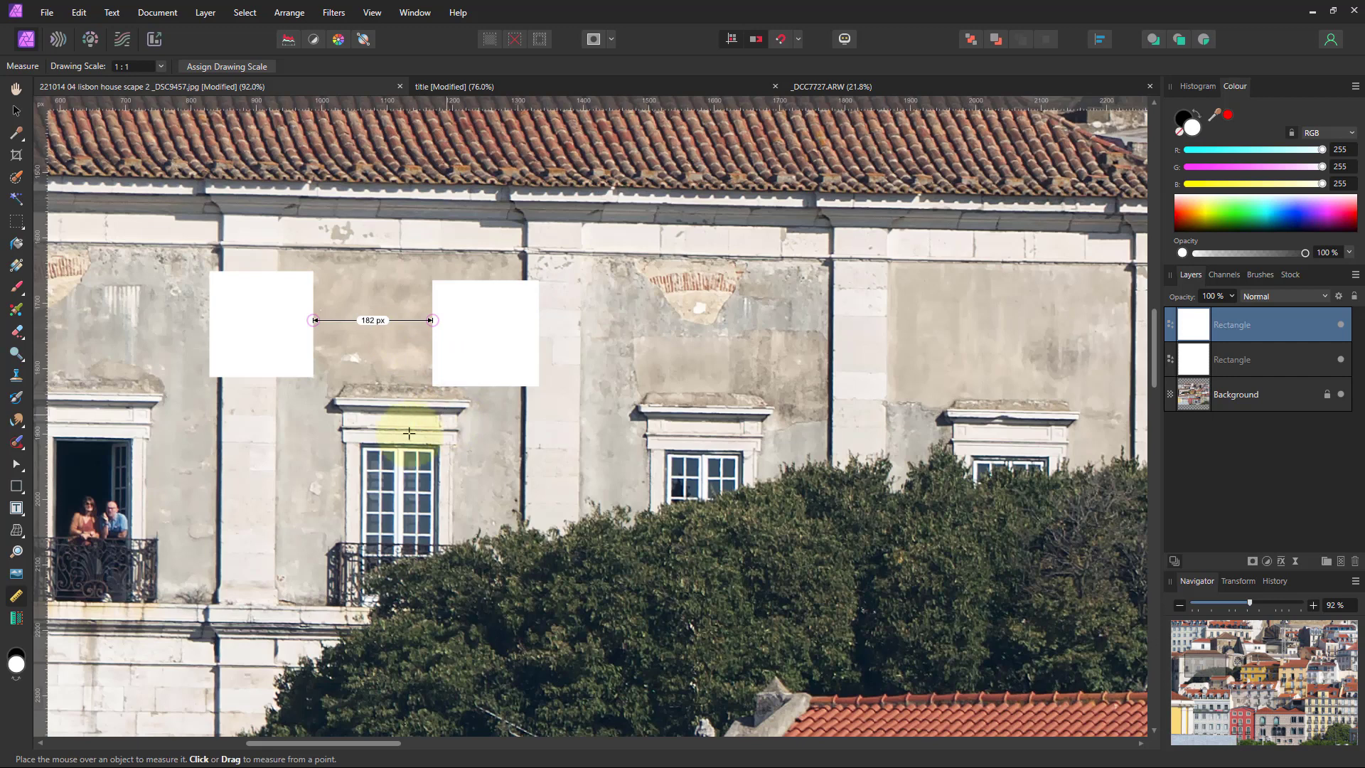
# Step: Check areas with the Area tool: right square 26406 px² (650 px), left 25758 px² (642 px)
pyautogui.click(17, 618)
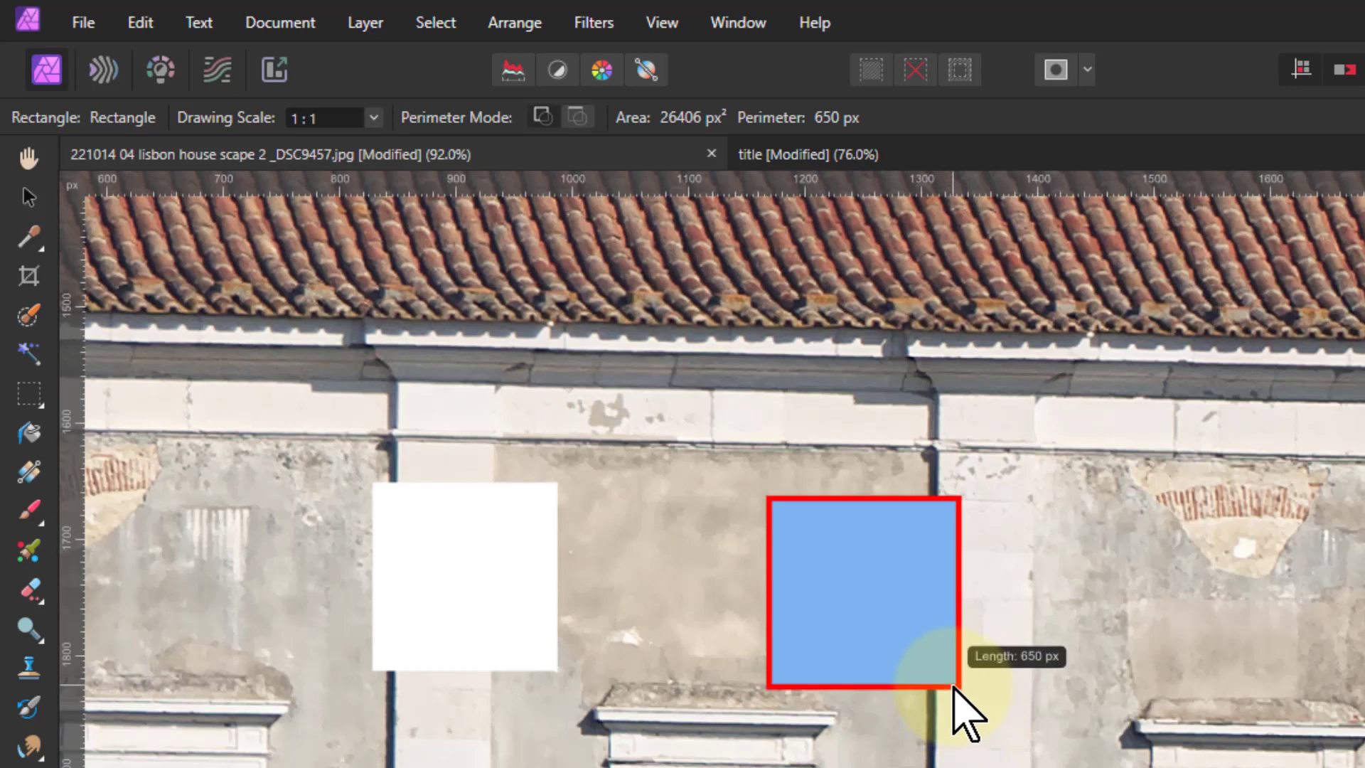
pyautogui.click(451, 558)
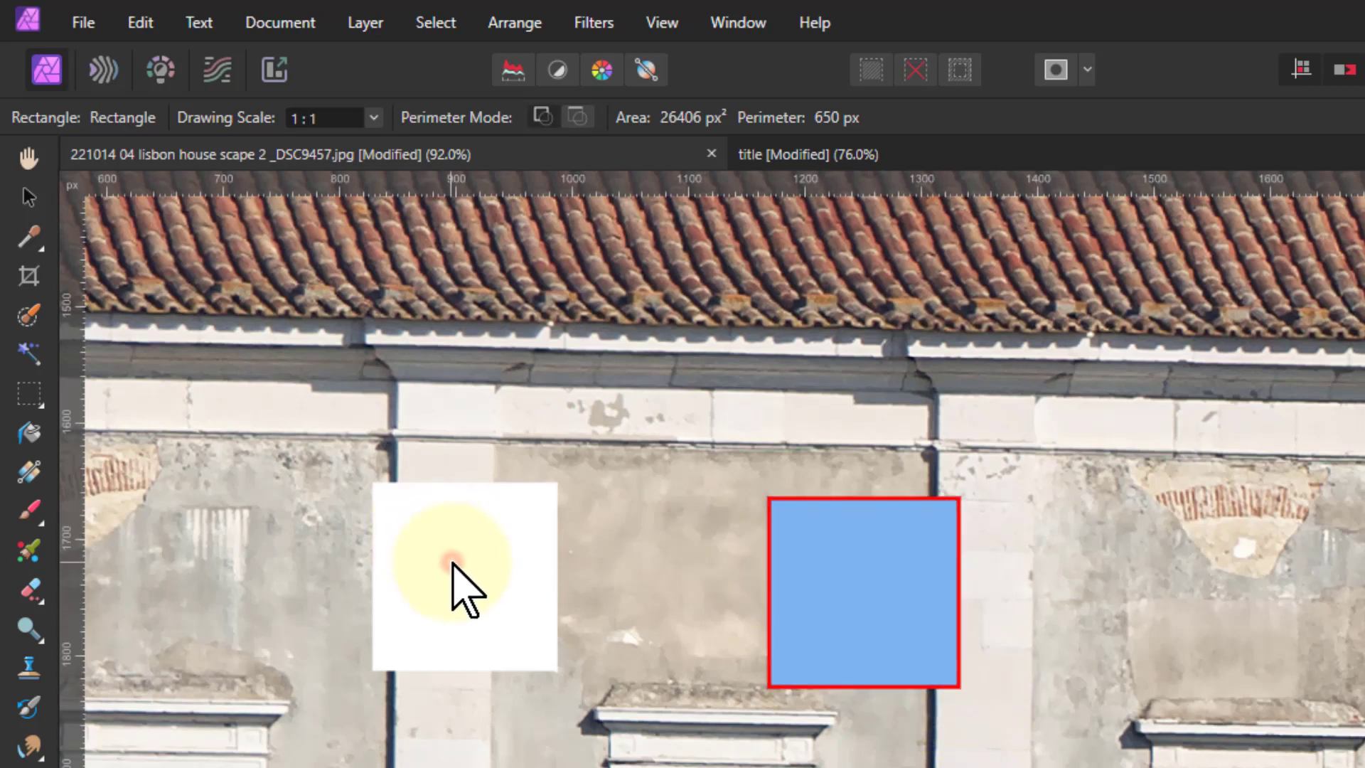
pyautogui.click(475, 579)
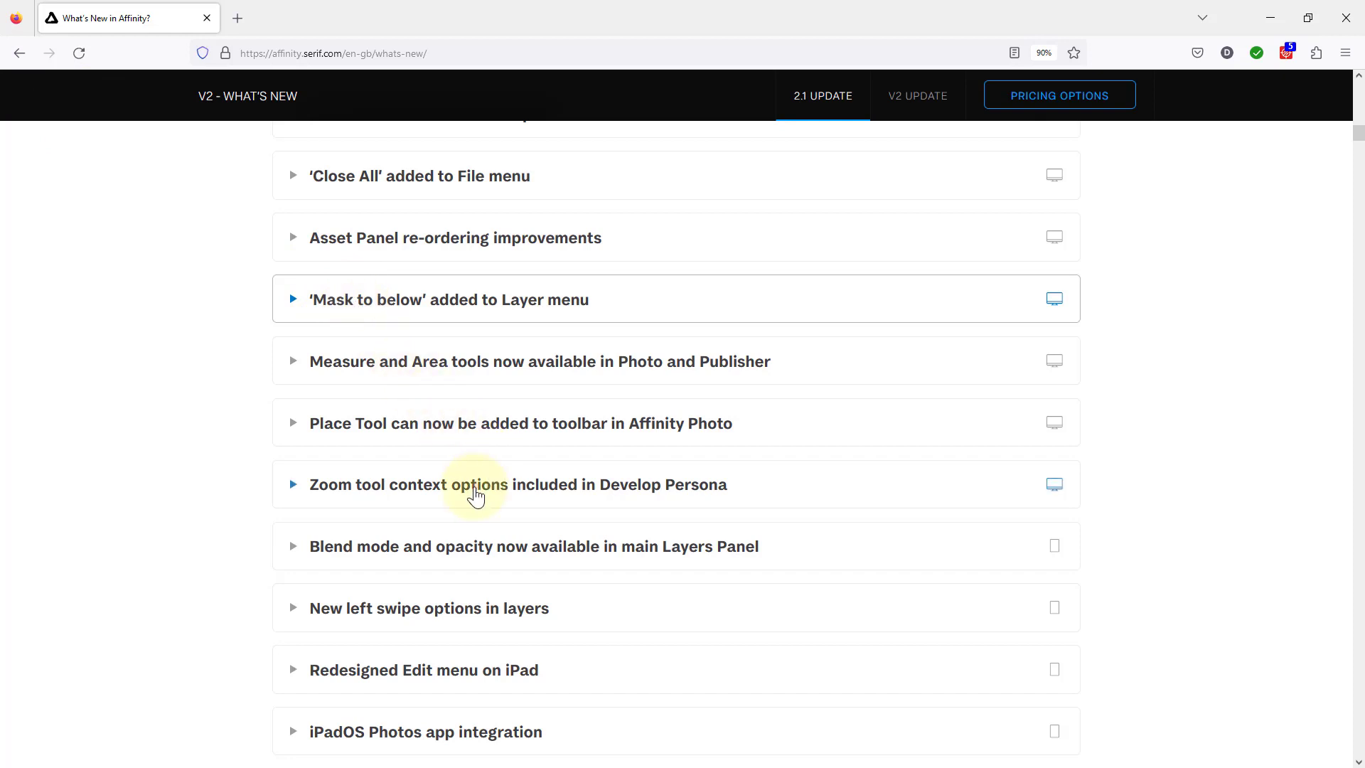
# Step: Expand the 'Zoom tool context options included in Develop Persona' note, then return to Affinity Photo
pyautogui.click(475, 496)
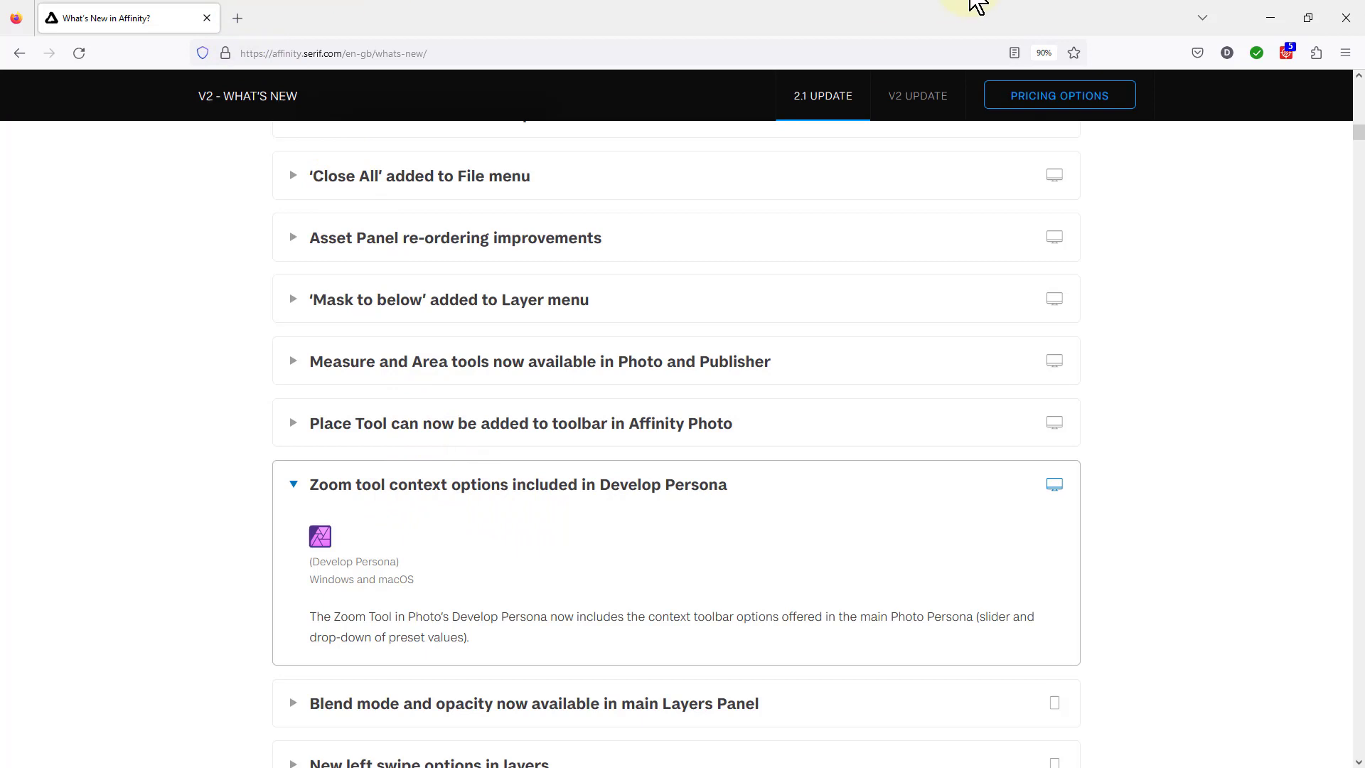
pyautogui.hotkey('alt', 'Tab')
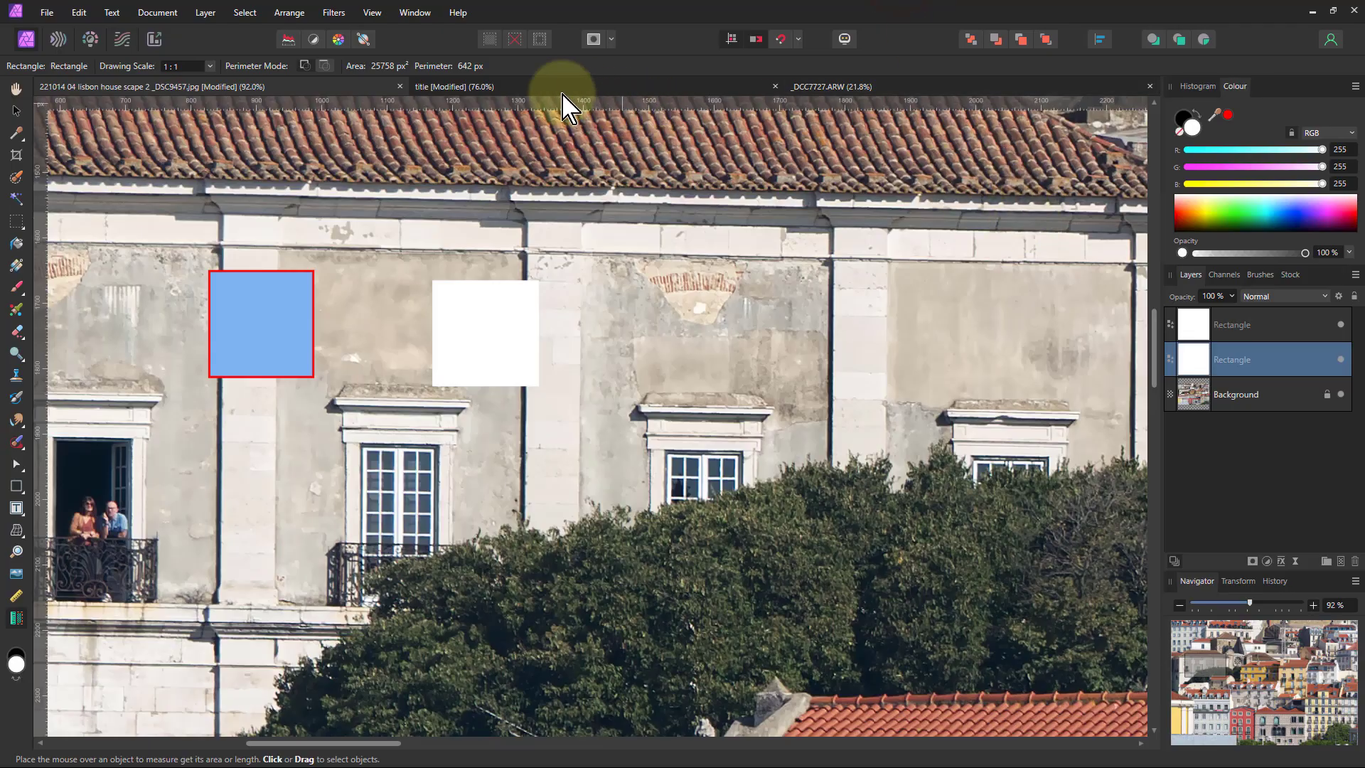
# Step: Zoom the _DCC7727.ARW image to 80%, then fit the Lisbon photo to the window with Ctrl+0
pyautogui.click(828, 87)
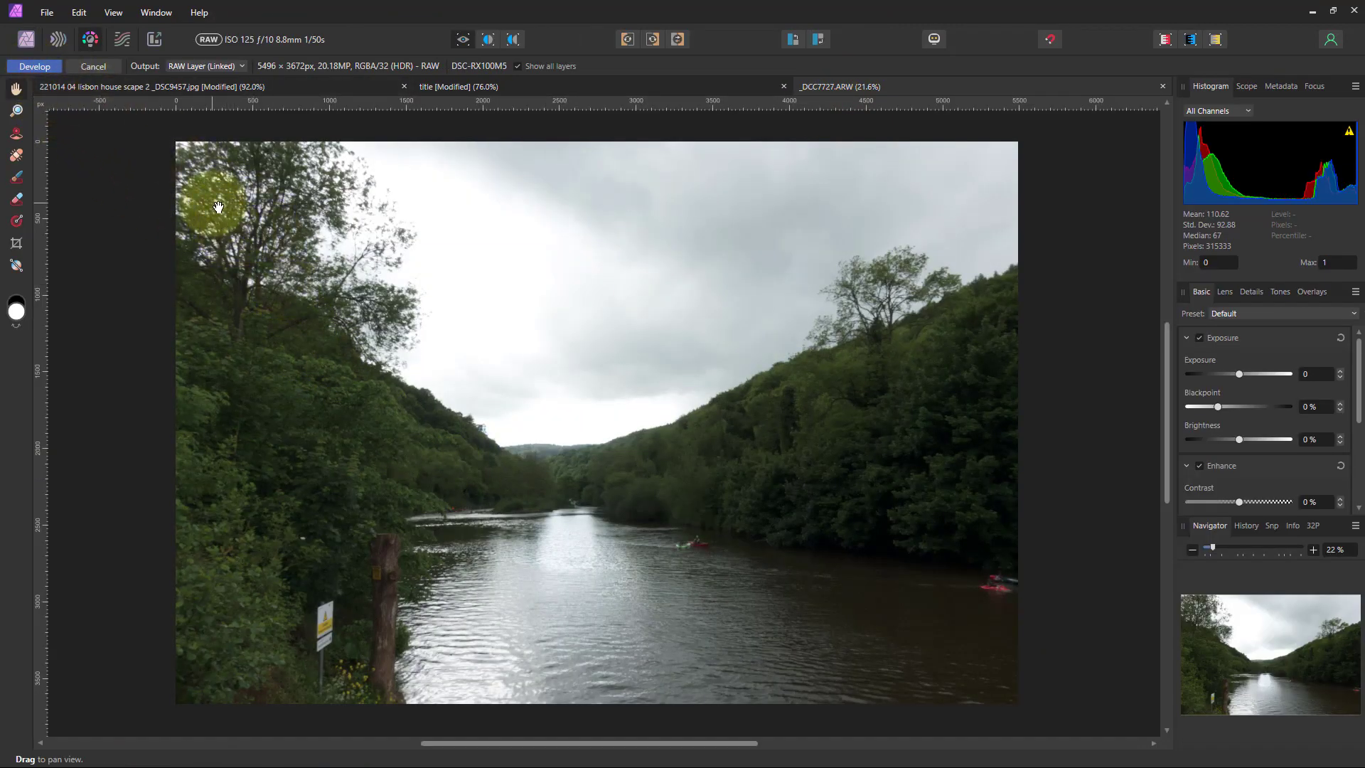
pyautogui.click(18, 111)
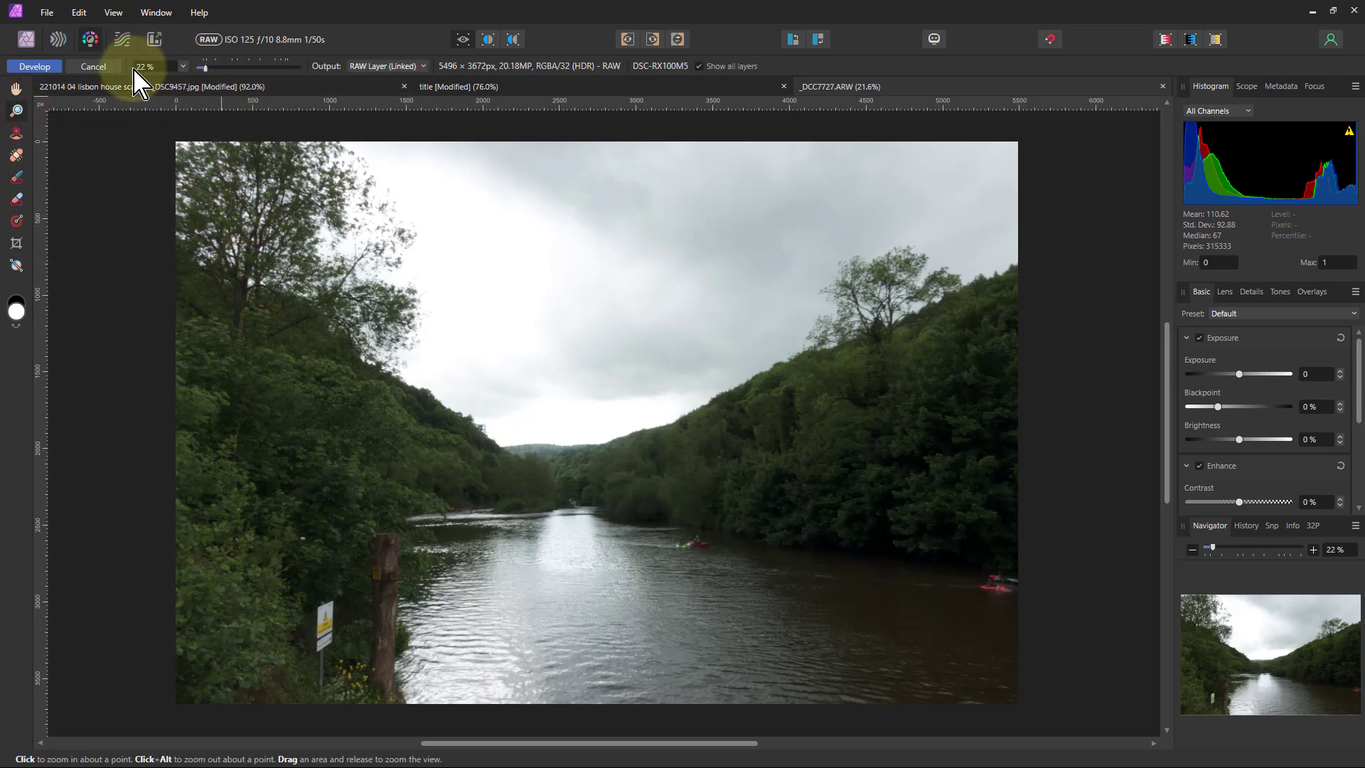
pyautogui.click(183, 66)
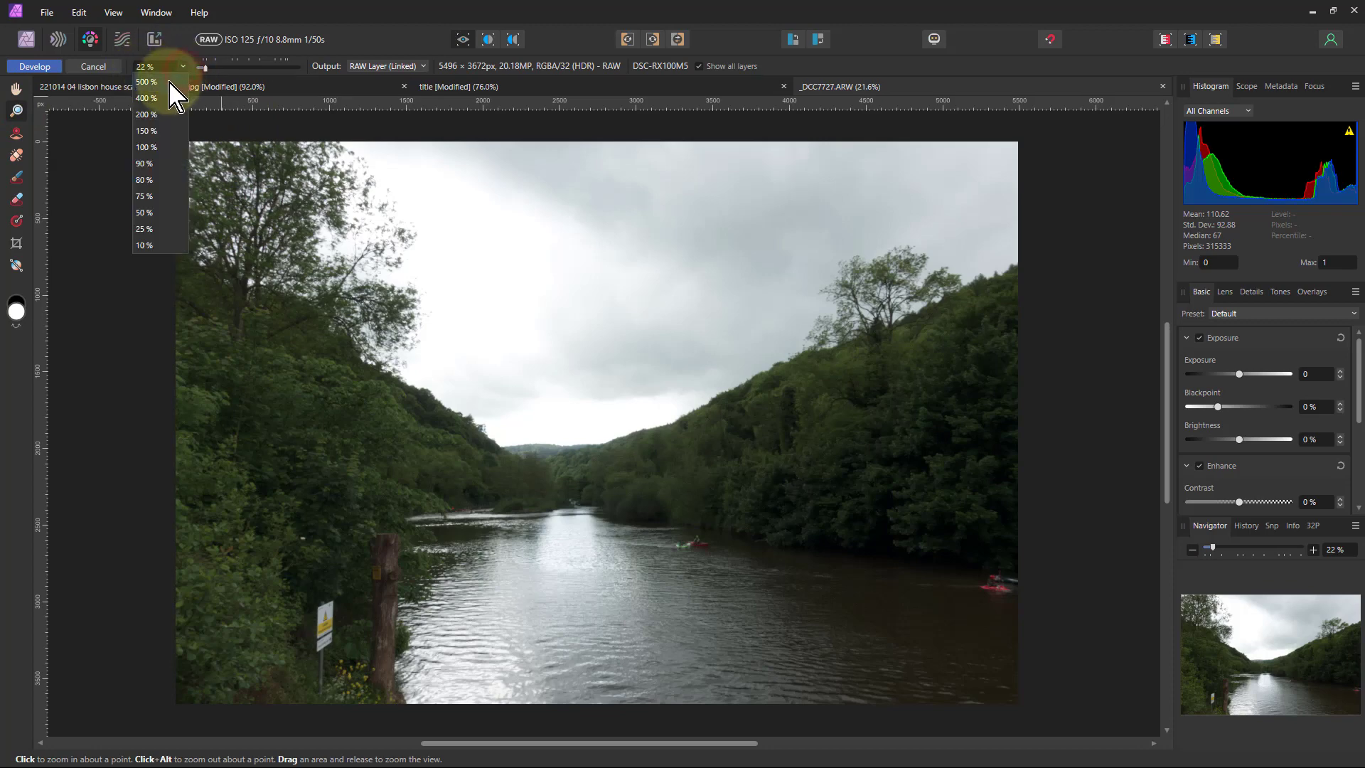
pyautogui.click(211, 77)
pyautogui.moveTo(207, 68); pyautogui.dragTo(244, 70)
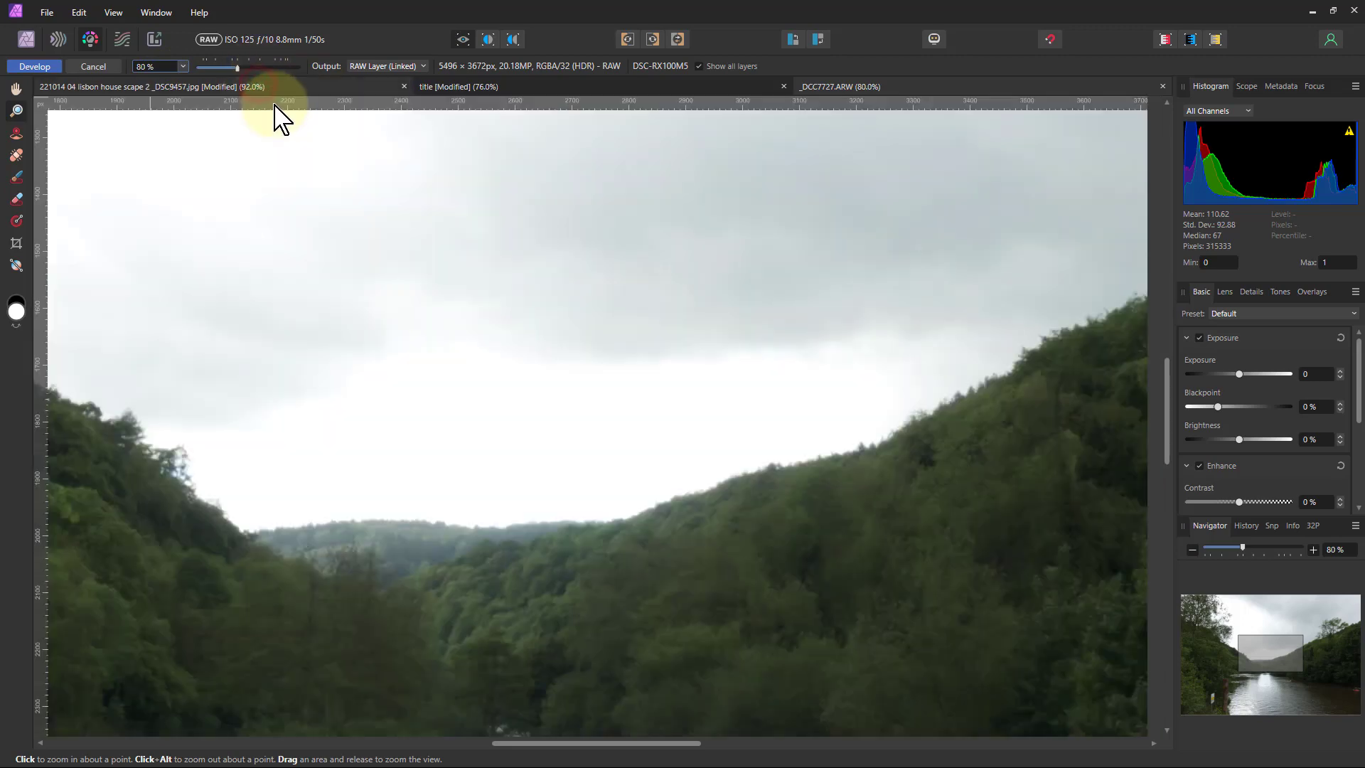
pyautogui.click(276, 88)
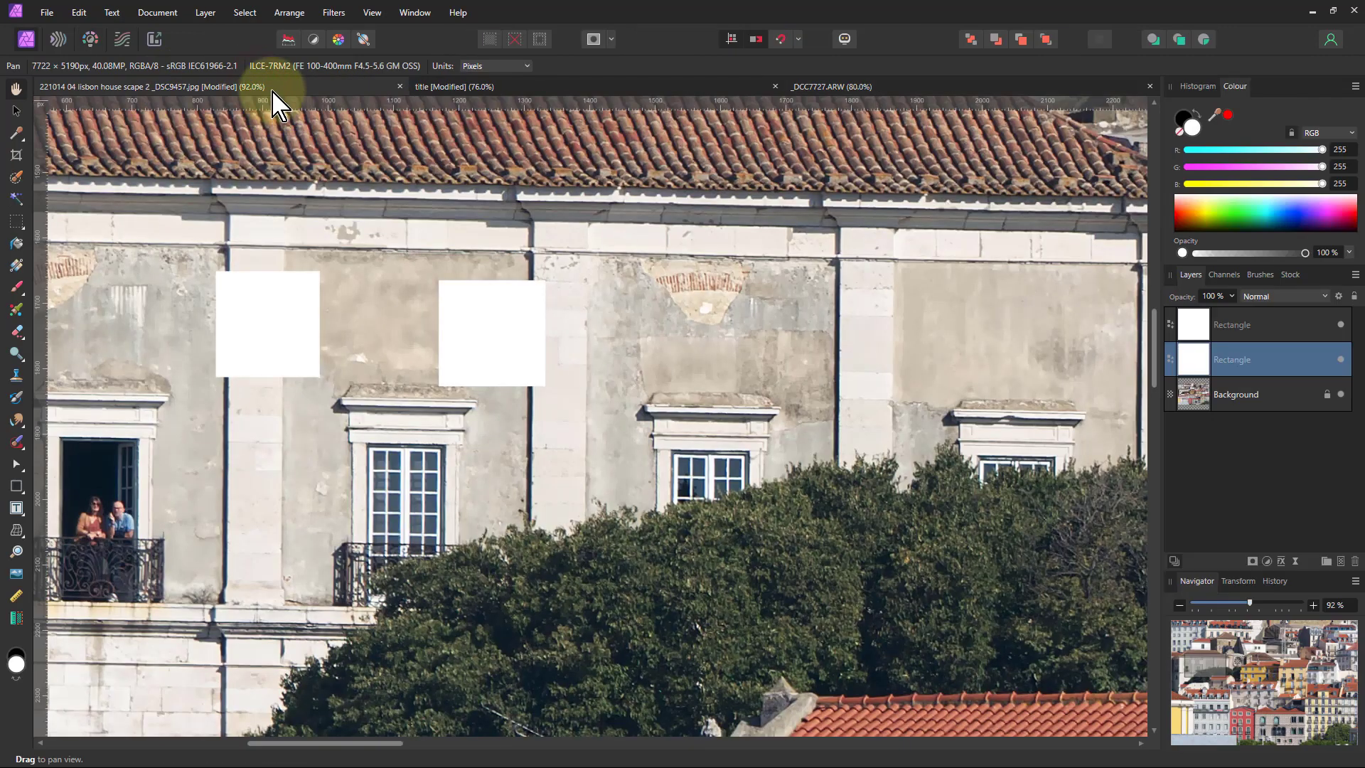
pyautogui.hotkey('ctrl', '0')
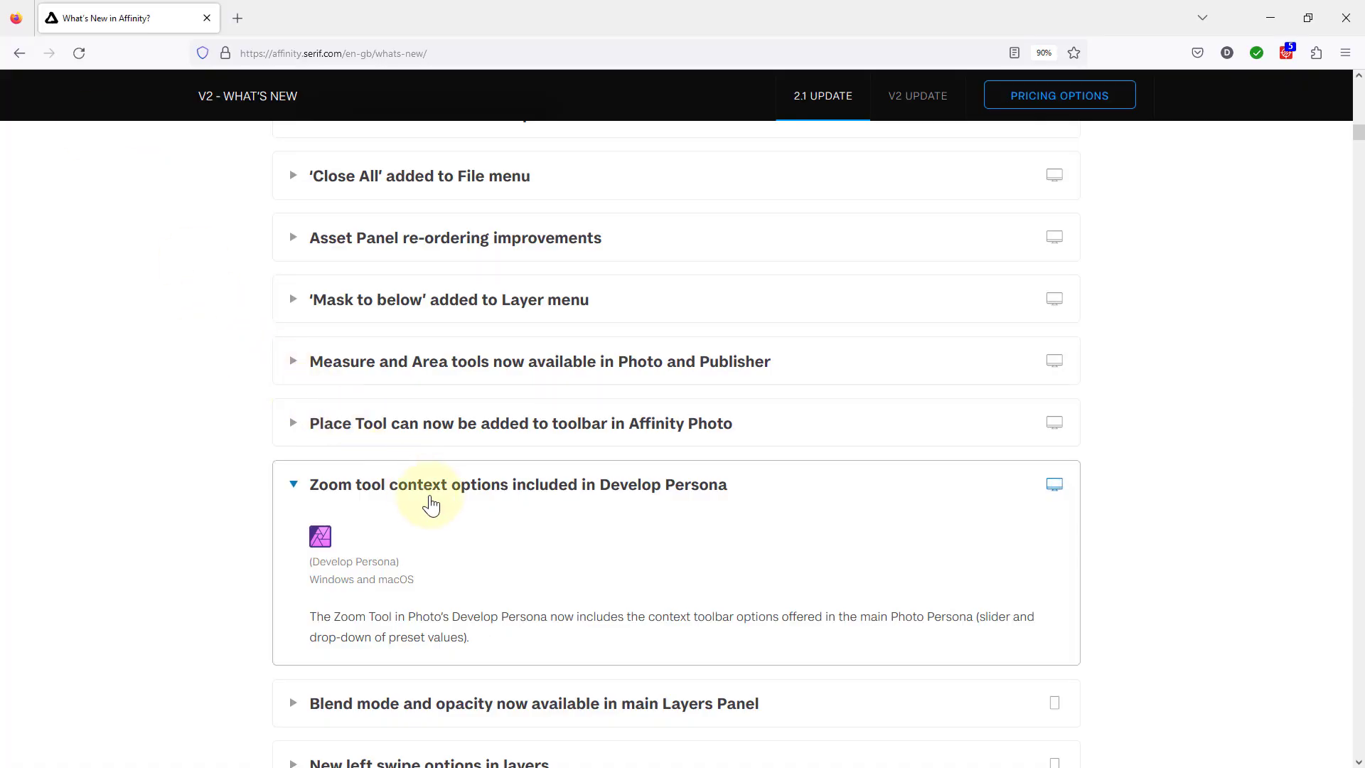
# Step: Collapse the Zoom tool note in Firefox and minimise the browser
pyautogui.click(417, 491)
pyautogui.scroll(-1, 427, 494)
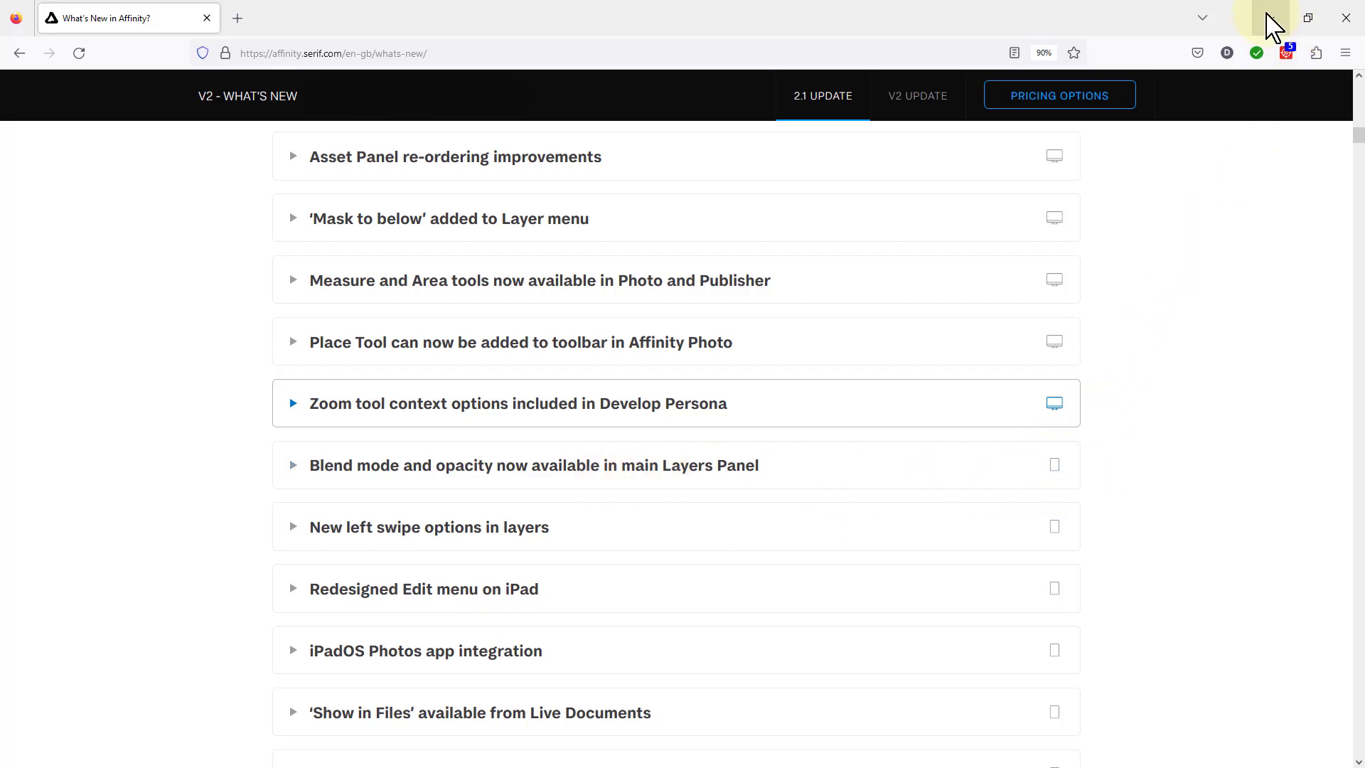
pyautogui.click(1270, 21)
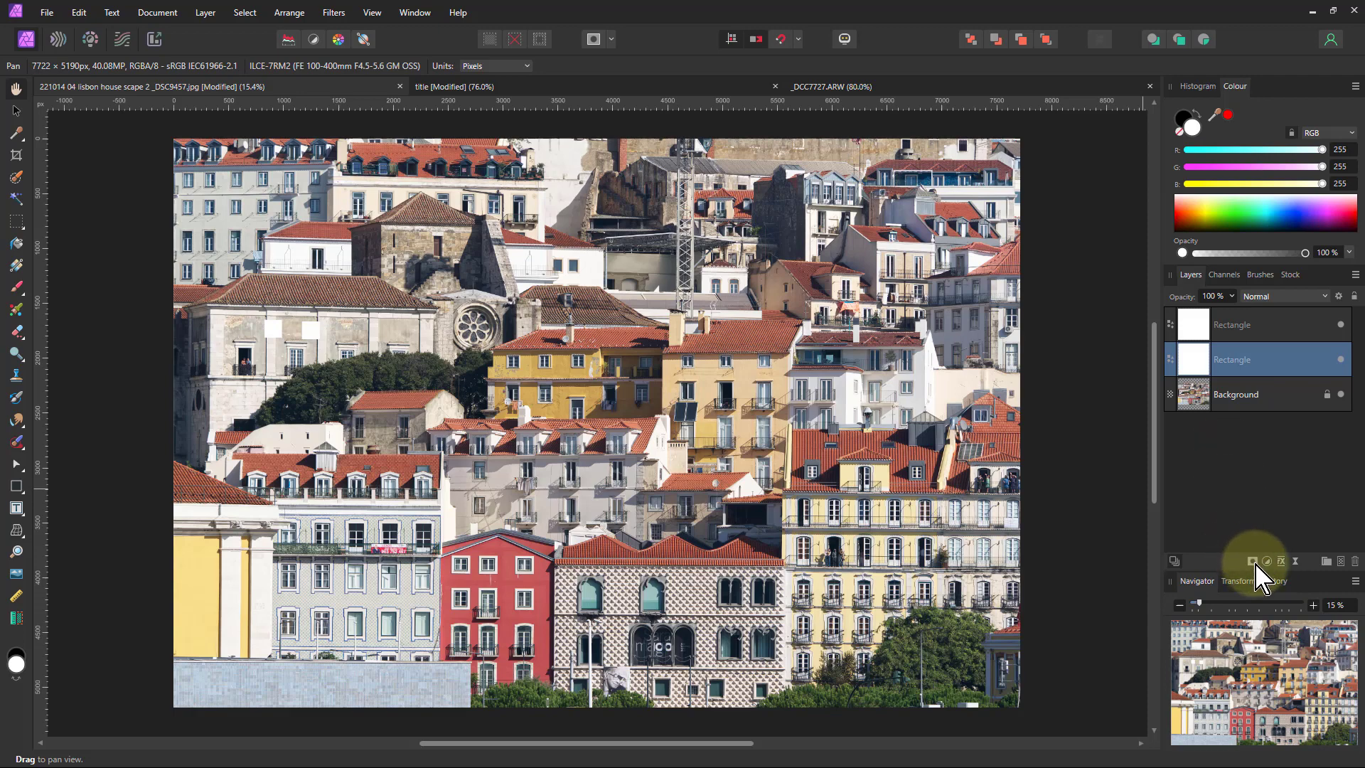
# Step: Add a mask to the Background layer, then show the list of mask types
pyautogui.click(1194, 395)
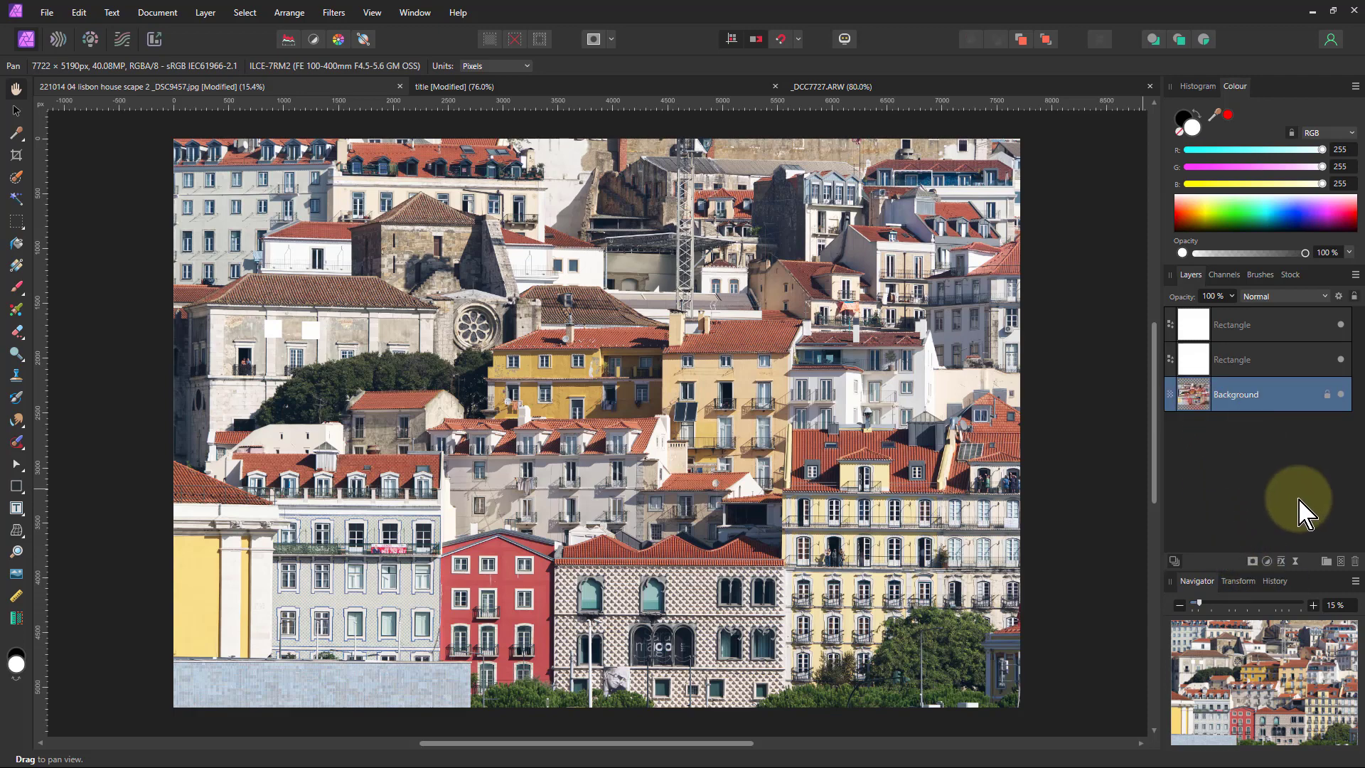
pyautogui.click(1253, 562)
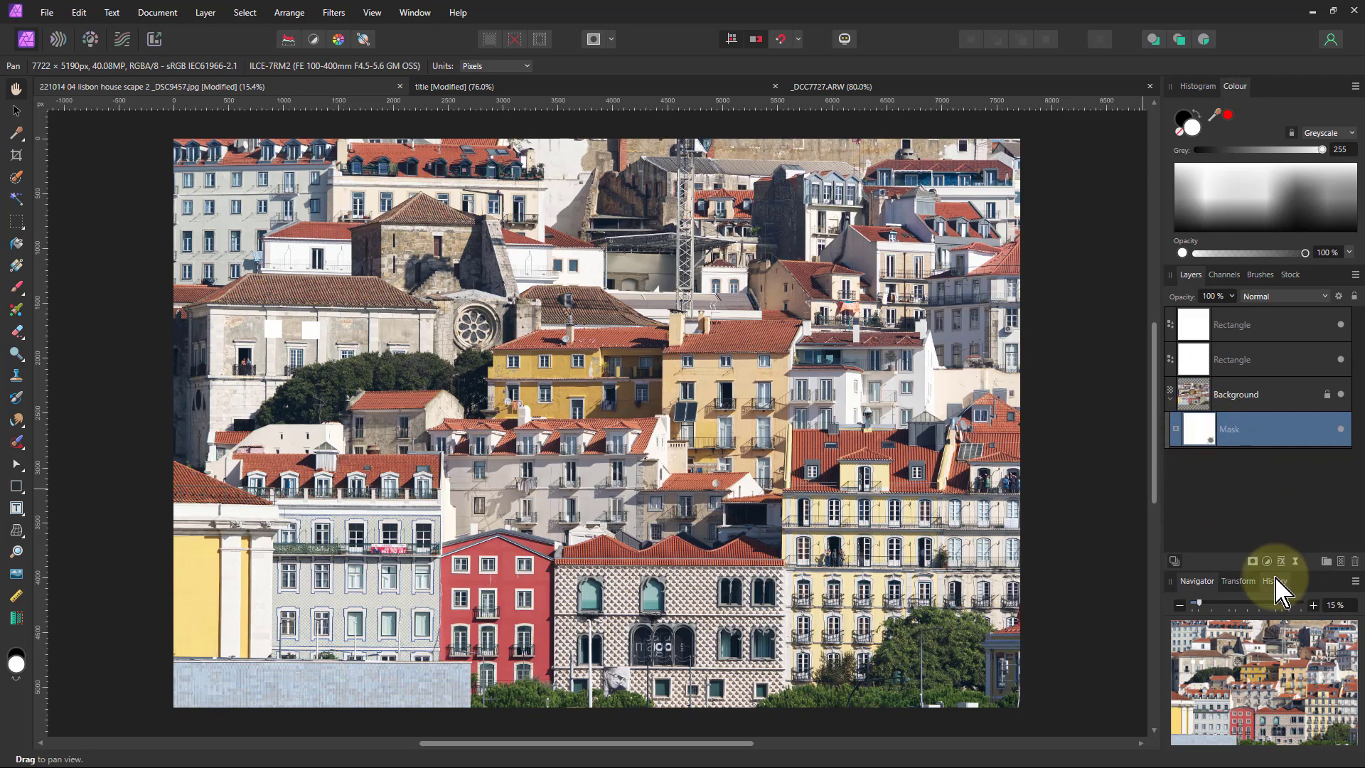
pyautogui.click(1230, 395)
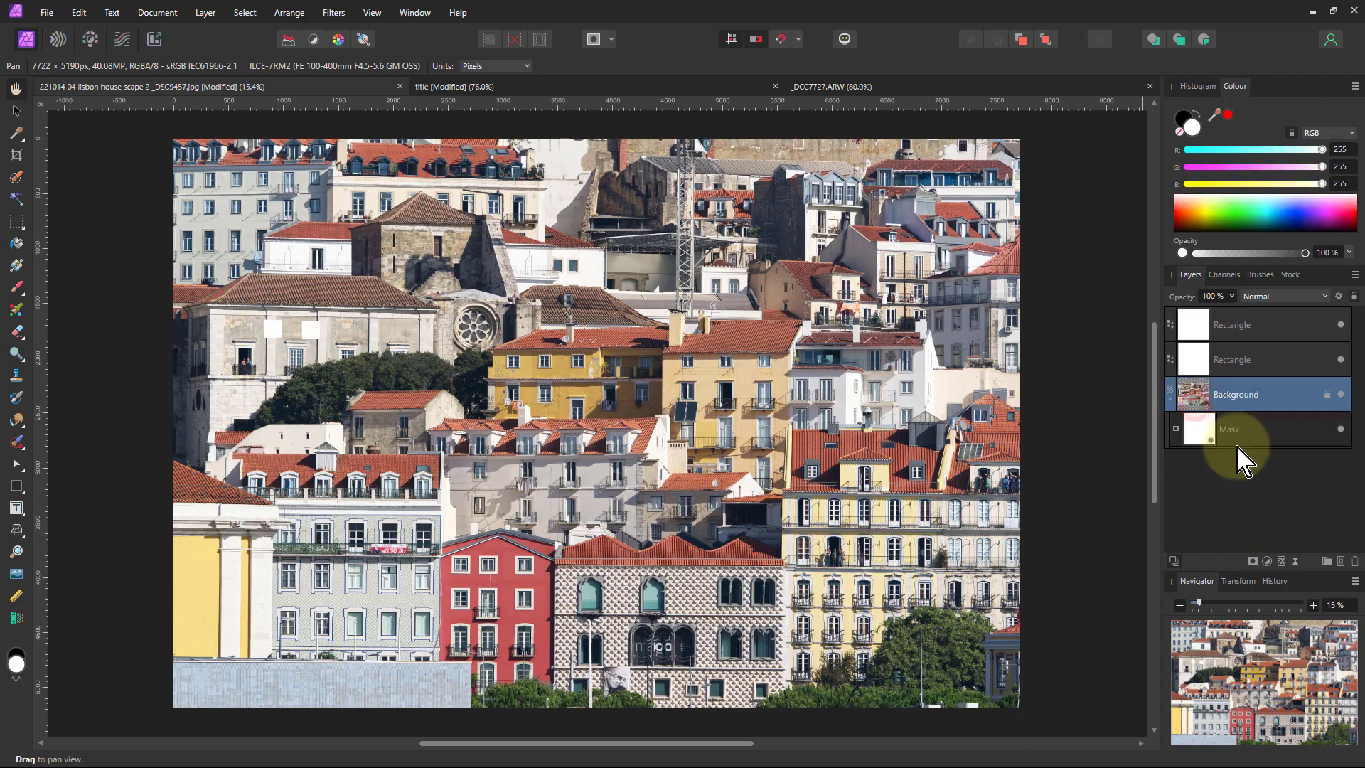
pyautogui.click(1252, 562)
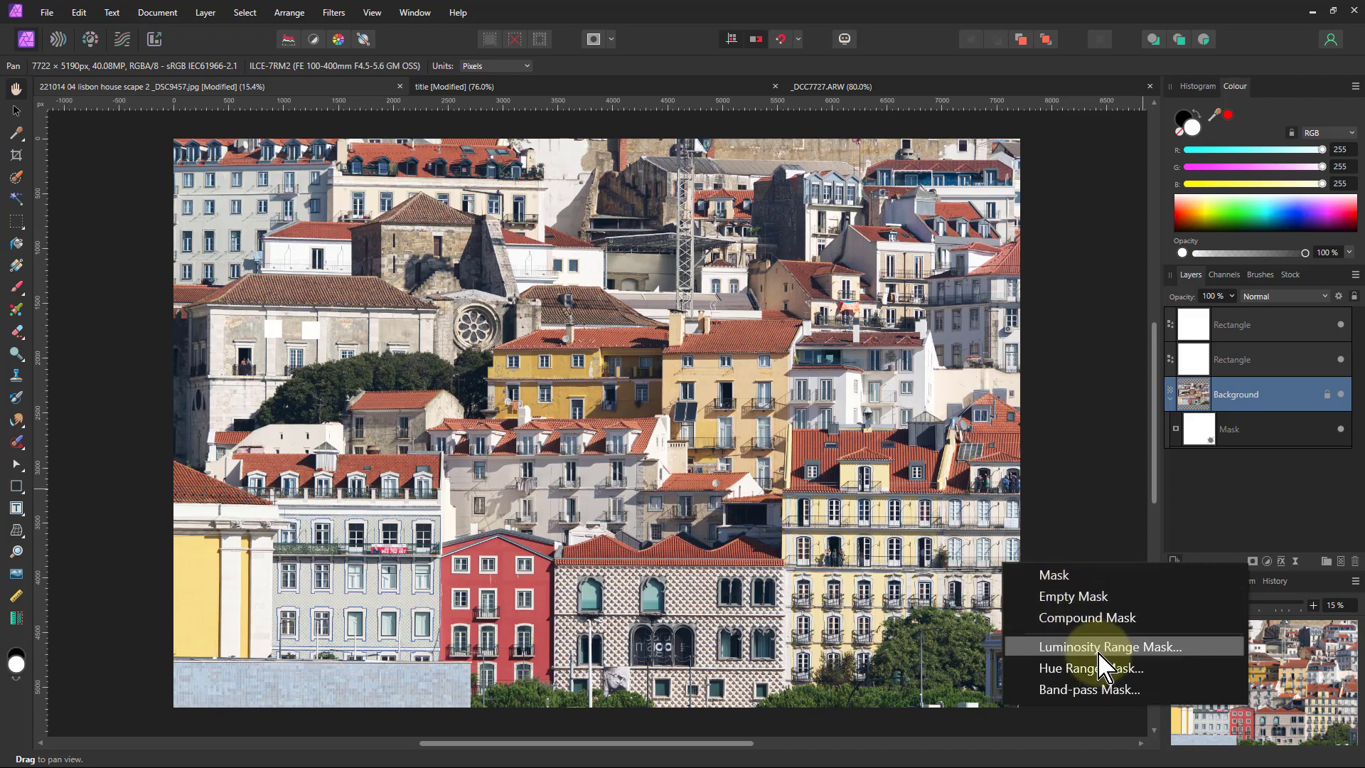
# Step: Add a Luminosity Range Mask to the Background, dropping the curve's start to bottom-left and raising a mid-curve point steeply
pyautogui.click(1166, 648)
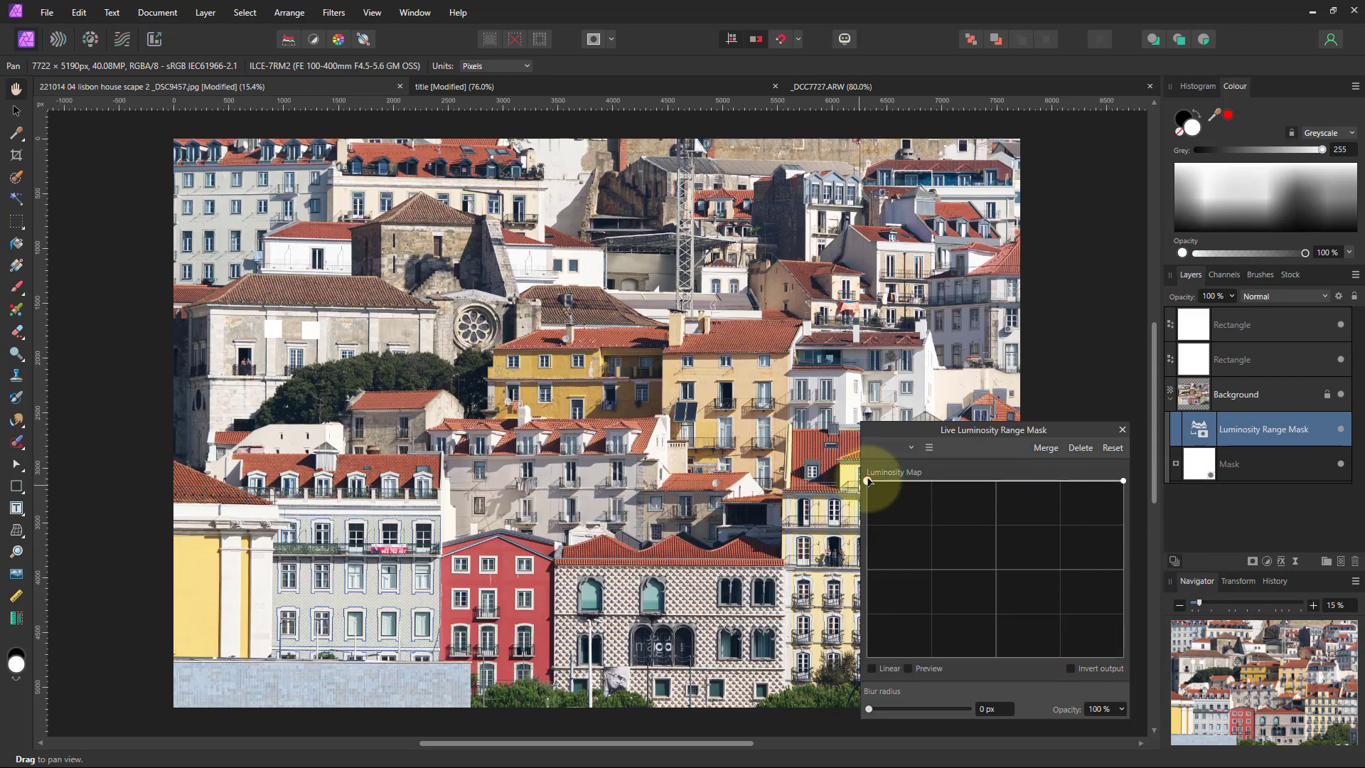
pyautogui.moveTo(867, 481); pyautogui.dragTo(868, 624)
pyautogui.click(954, 577)
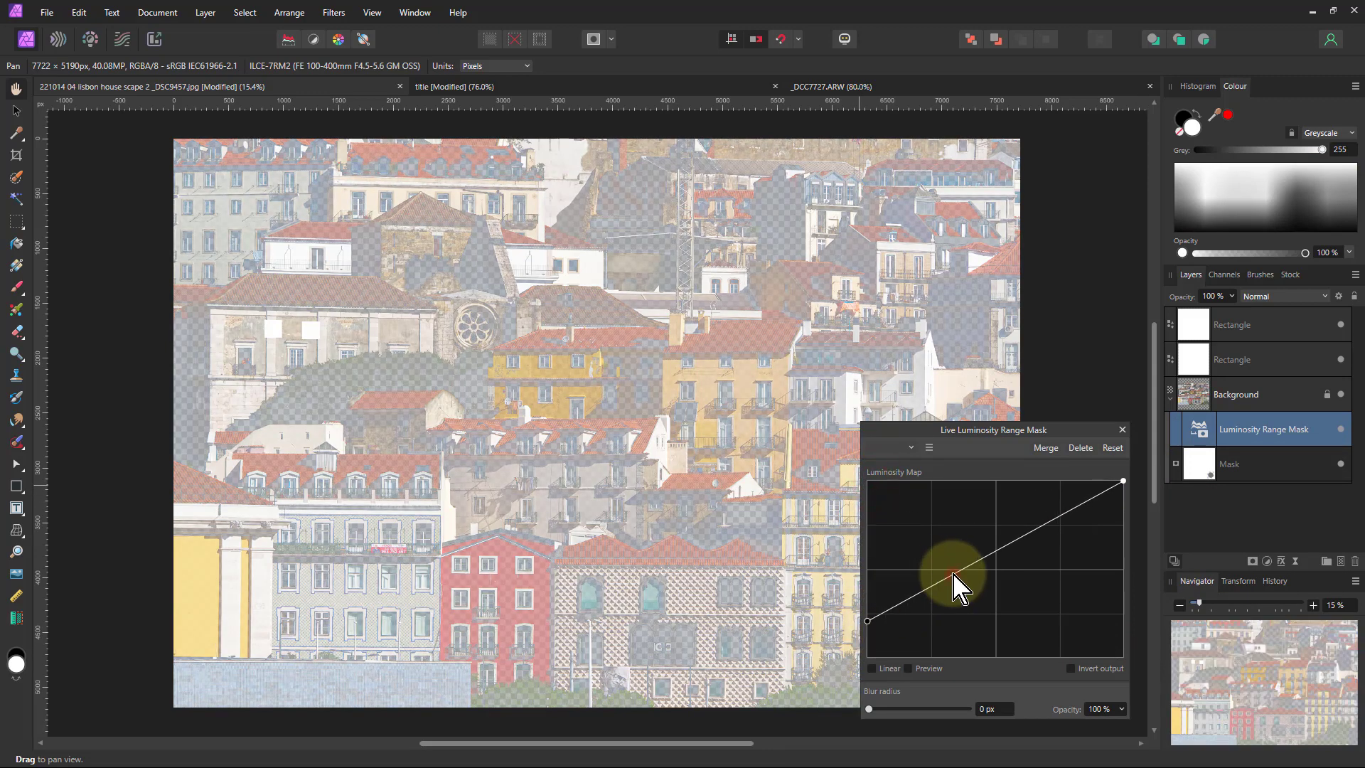
pyautogui.moveTo(953, 577); pyautogui.dragTo(944, 556)
pyautogui.moveTo(940, 551); pyautogui.dragTo(971, 486)
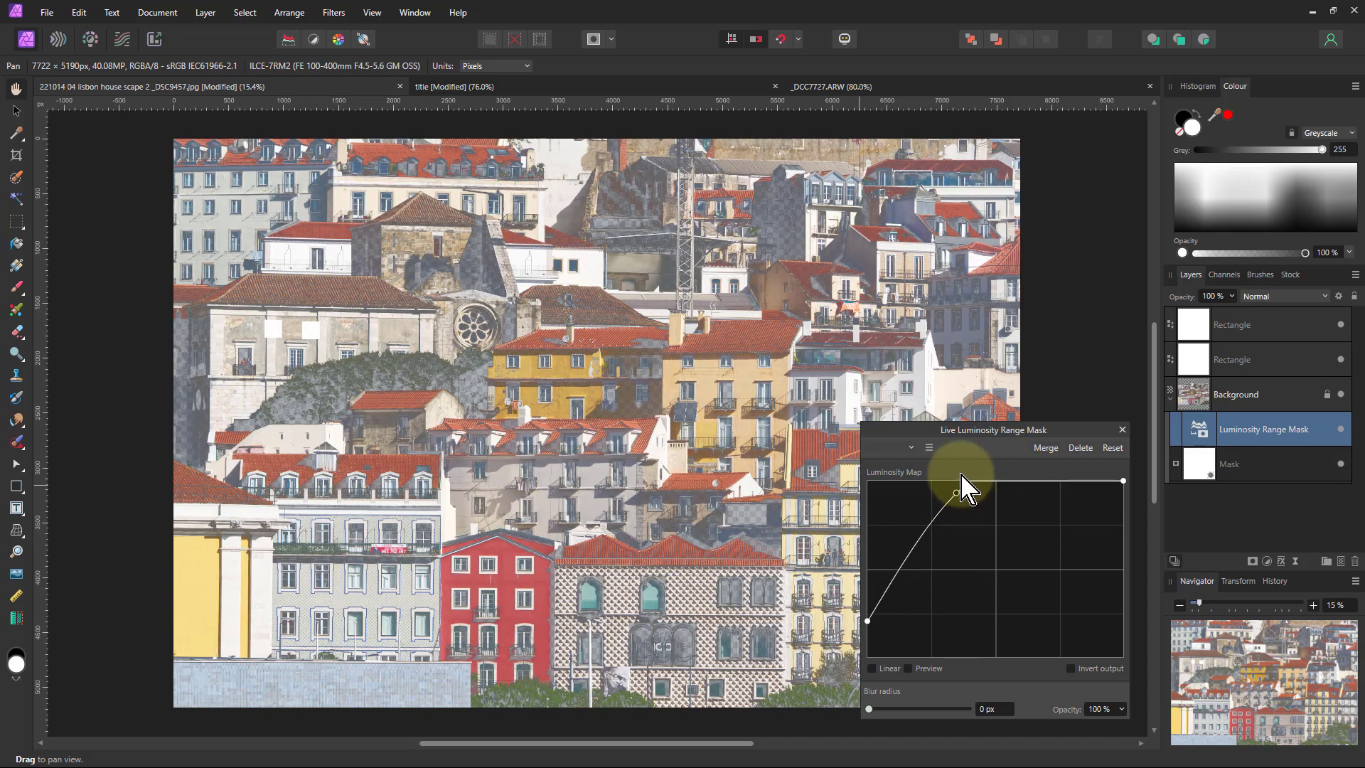